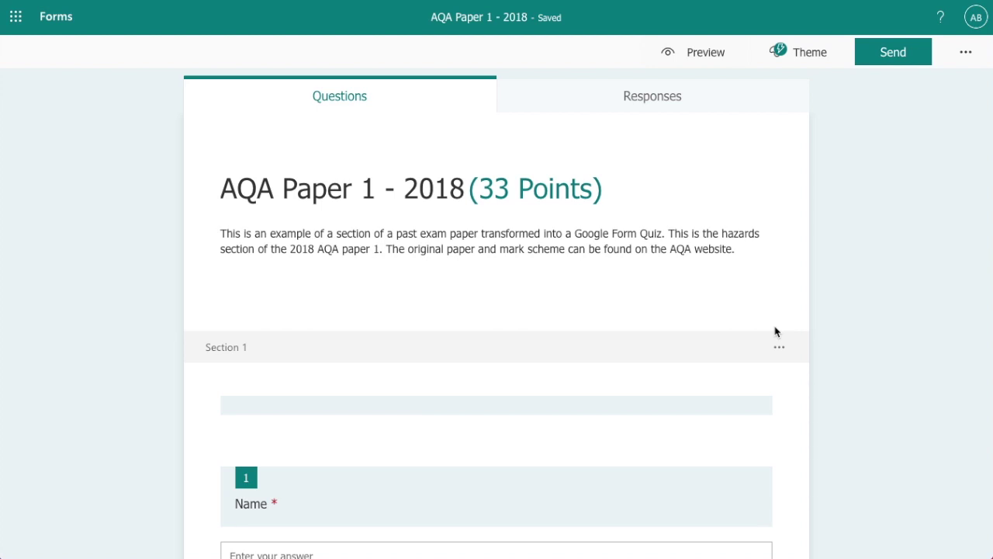
Scroll through Section 1's questions and open question 1, Name, to view its settings
{"action": "scroll", "coordinate": [589, 289], "scroll_direction": "down", "scroll_amount": 3}
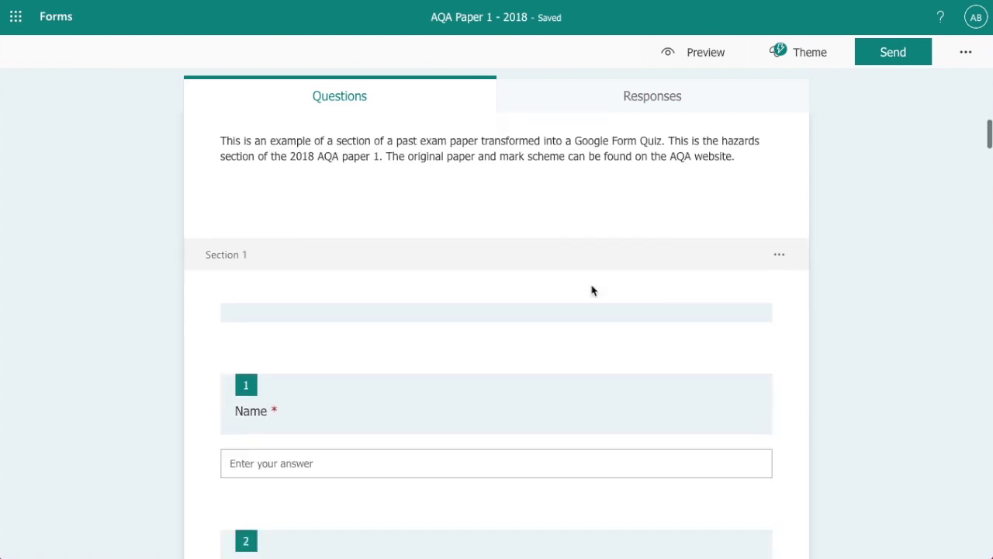
{"action": "scroll", "coordinate": [582, 285], "scroll_direction": "down", "scroll_amount": 2}
{"action": "scroll", "coordinate": [559, 283], "scroll_direction": "up", "scroll_amount": 2}
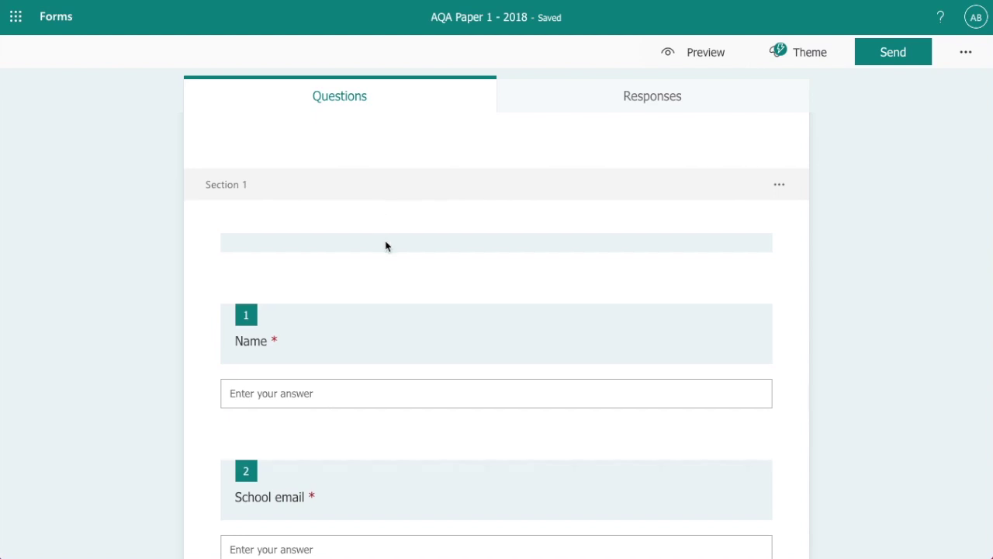
{"action": "scroll", "coordinate": [388, 240], "scroll_direction": "down", "scroll_amount": 2}
{"action": "scroll", "coordinate": [371, 217], "scroll_direction": "down", "scroll_amount": 1}
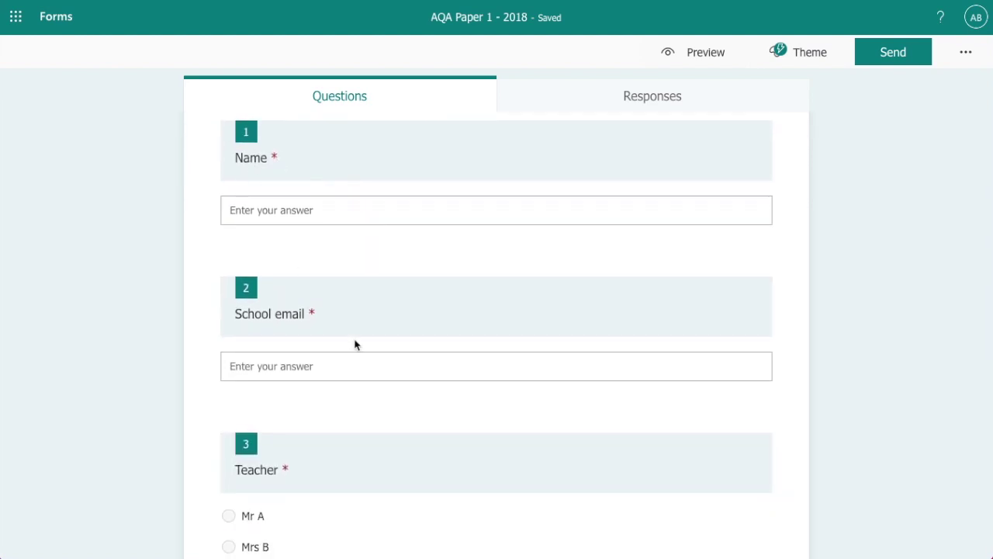
{"action": "scroll", "coordinate": [362, 314], "scroll_direction": "down", "scroll_amount": 2}
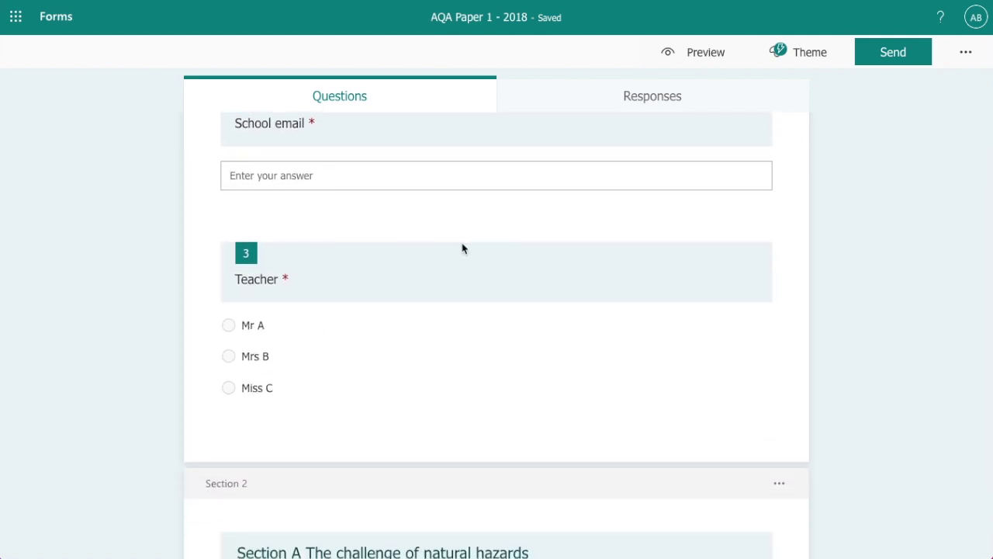
{"action": "scroll", "coordinate": [460, 248], "scroll_direction": "up", "scroll_amount": 4}
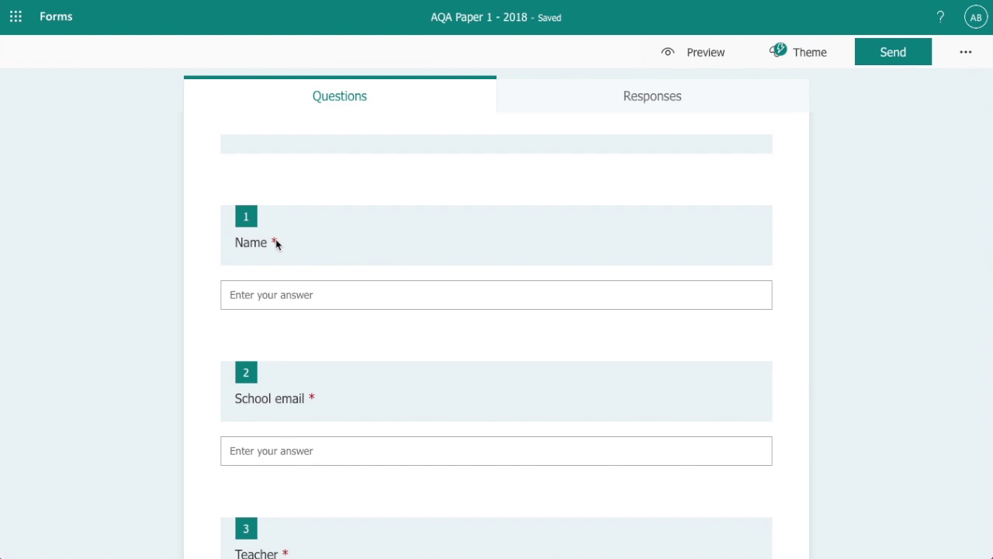
{"action": "left_click", "coordinate": [277, 243]}
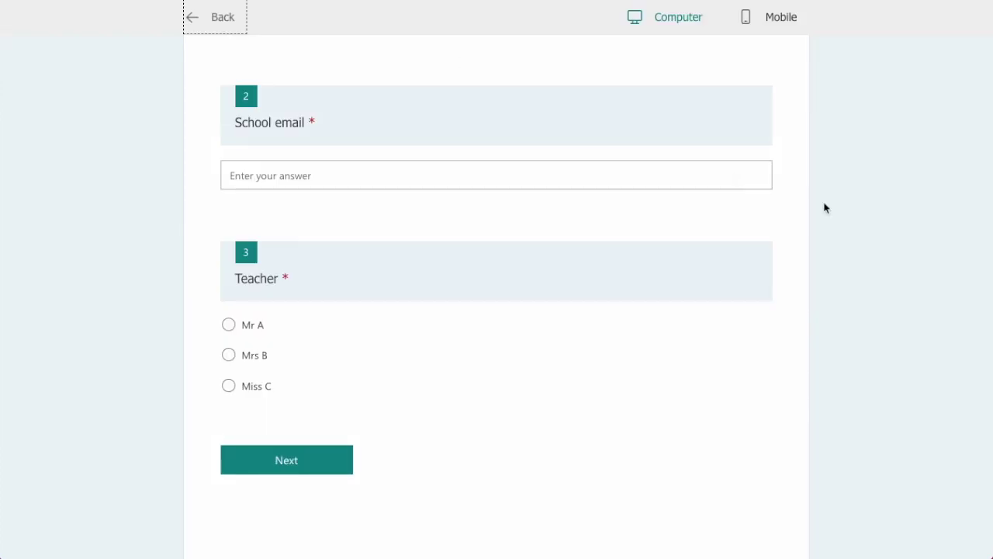
Preview the quiz and press Next with every answer left blank
{"action": "scroll", "coordinate": [825, 208], "scroll_direction": "up", "scroll_amount": 5}
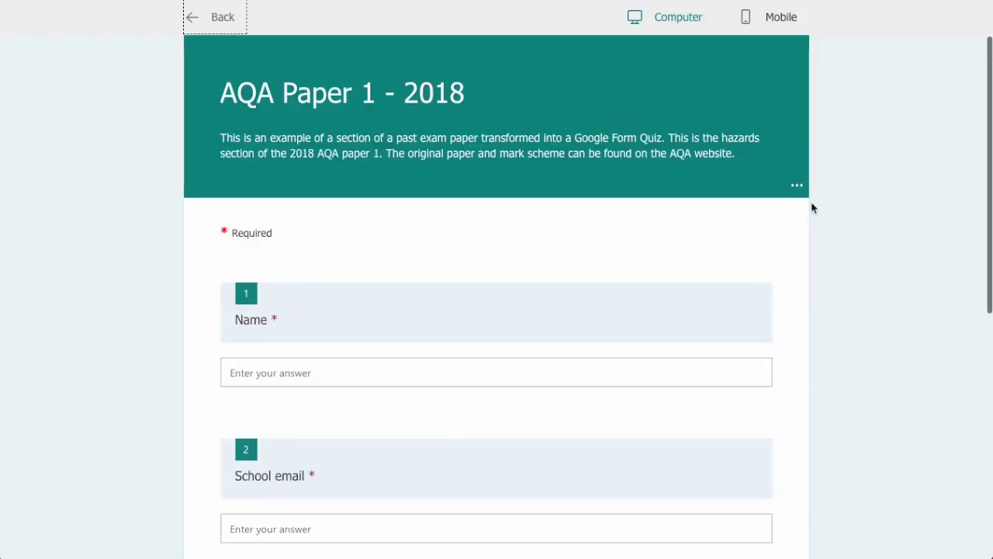
{"action": "scroll", "coordinate": [448, 257], "scroll_direction": "down", "scroll_amount": 2}
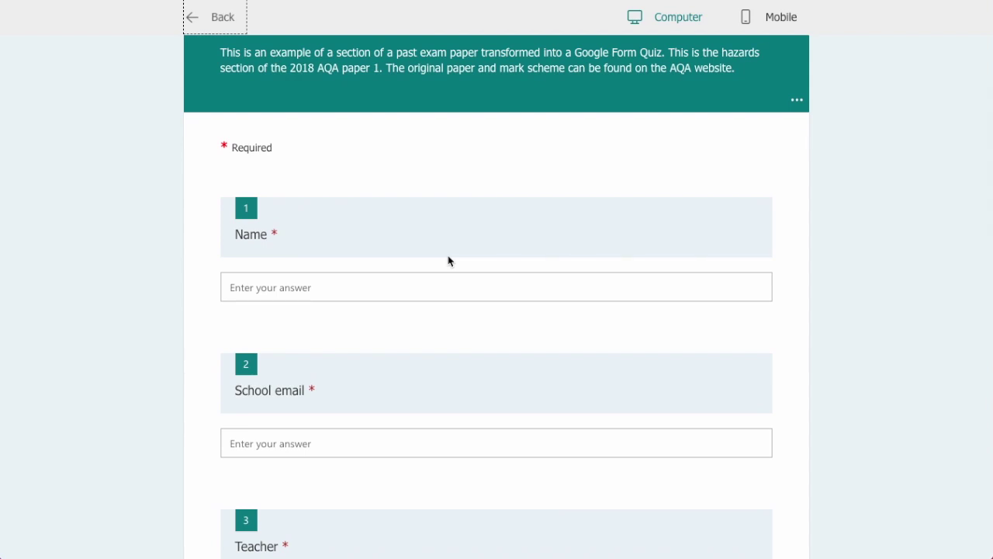
{"action": "scroll", "coordinate": [448, 261], "scroll_direction": "down", "scroll_amount": 2}
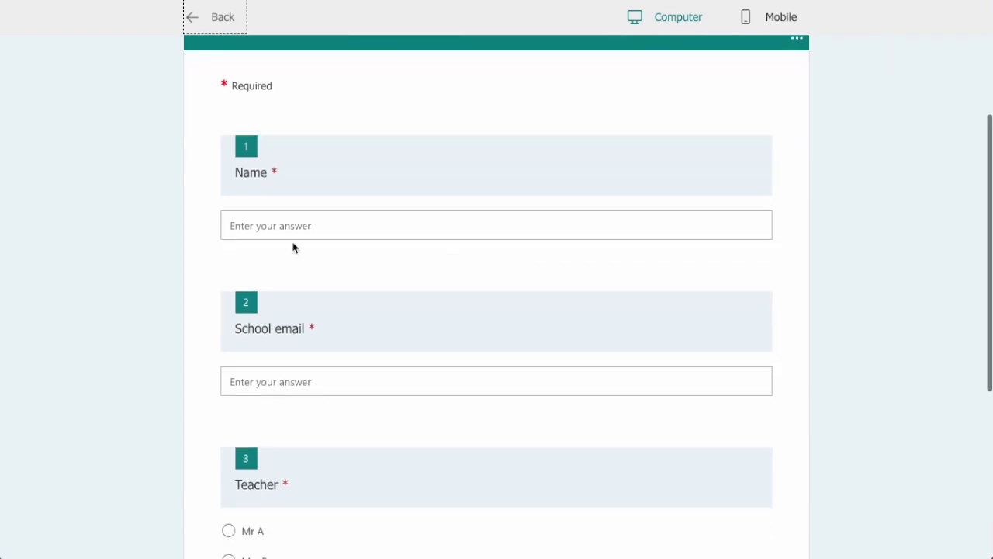
{"action": "scroll", "coordinate": [233, 230], "scroll_direction": "down", "scroll_amount": 2}
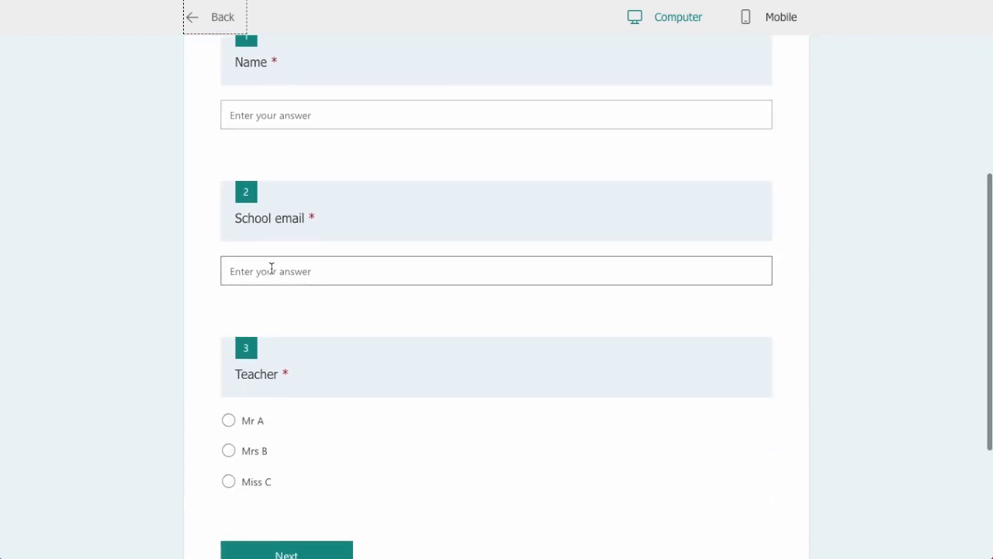
{"action": "scroll", "coordinate": [256, 269], "scroll_direction": "down", "scroll_amount": 4}
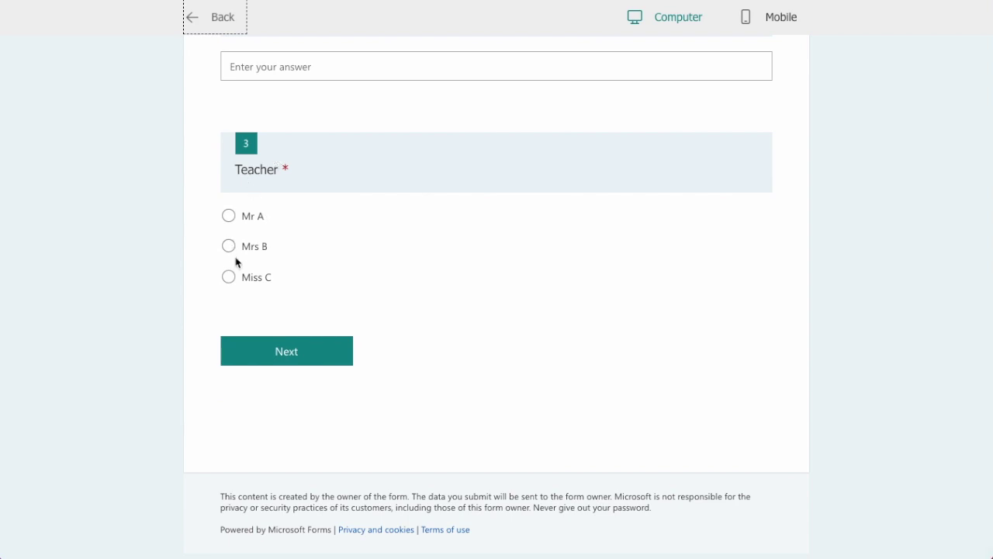
{"action": "left_click", "coordinate": [293, 358]}
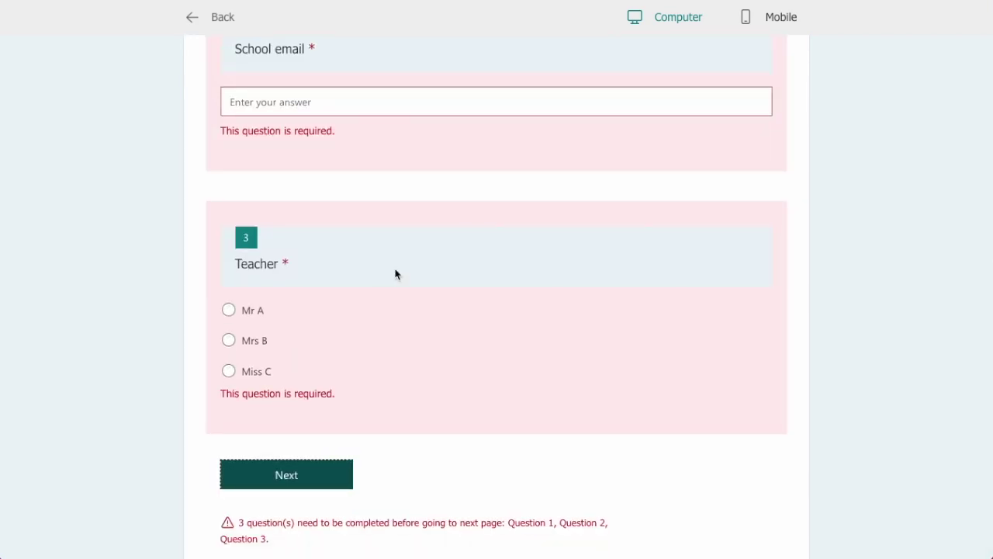
Review the required errors on Name, School email and Teacher, then return to the Name field
{"action": "scroll", "coordinate": [394, 272], "scroll_direction": "up", "scroll_amount": 2}
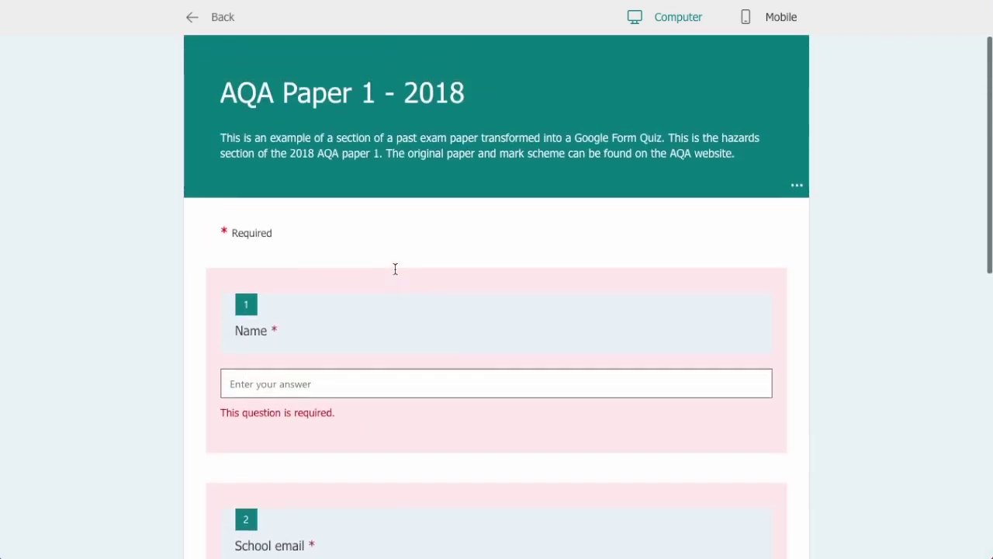
{"action": "scroll", "coordinate": [350, 270], "scroll_direction": "down", "scroll_amount": 2}
{"action": "scroll", "coordinate": [368, 284], "scroll_direction": "down", "scroll_amount": 2}
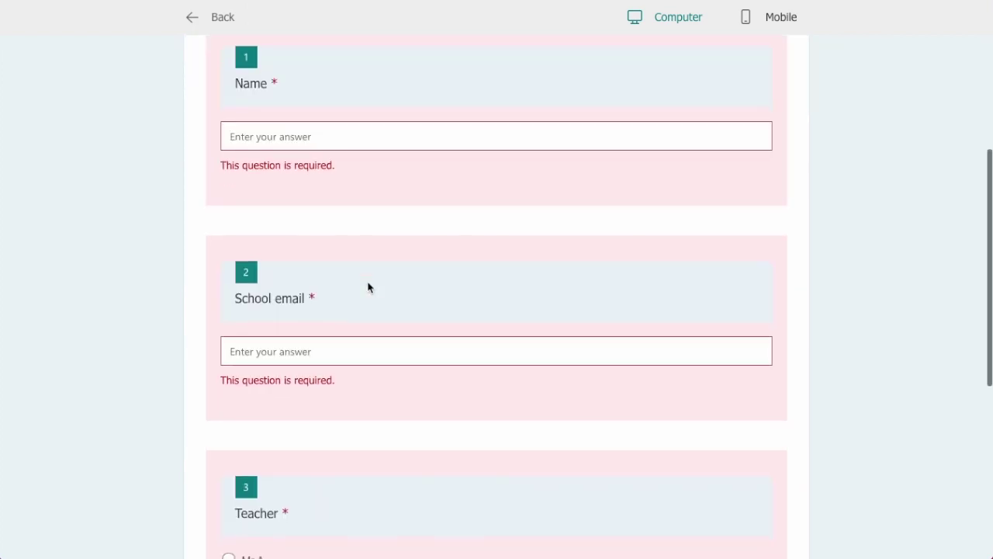
{"action": "scroll", "coordinate": [368, 284], "scroll_direction": "up", "scroll_amount": 4}
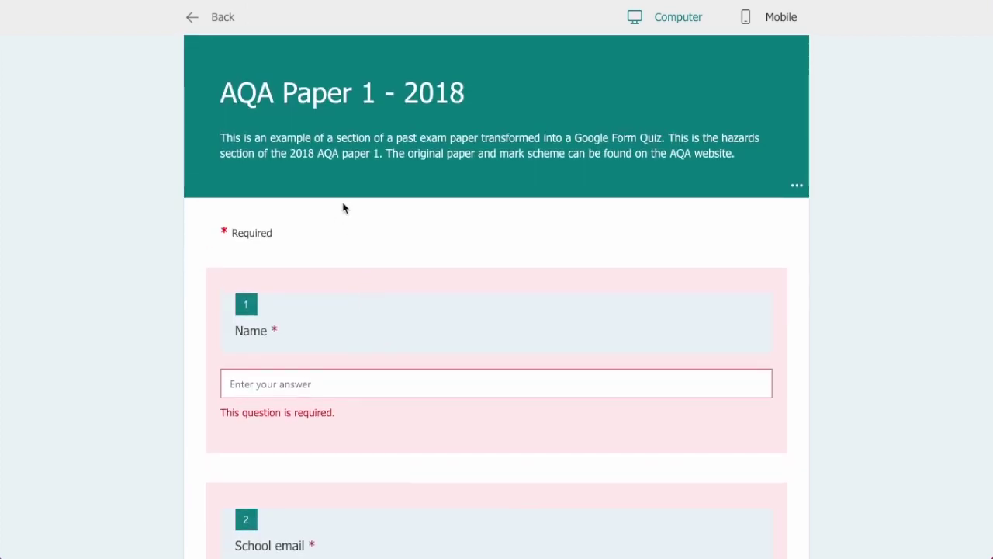
{"action": "left_click", "coordinate": [266, 384]}
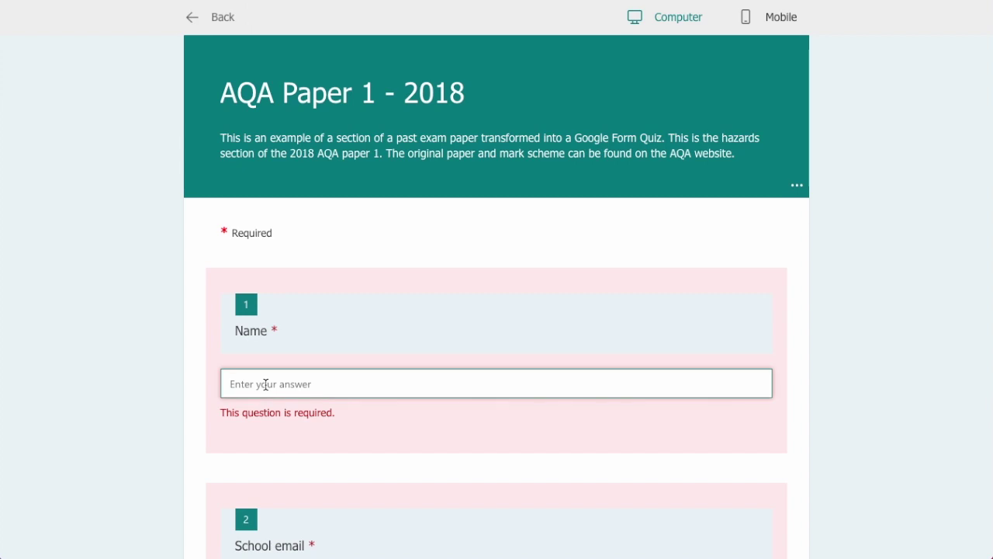
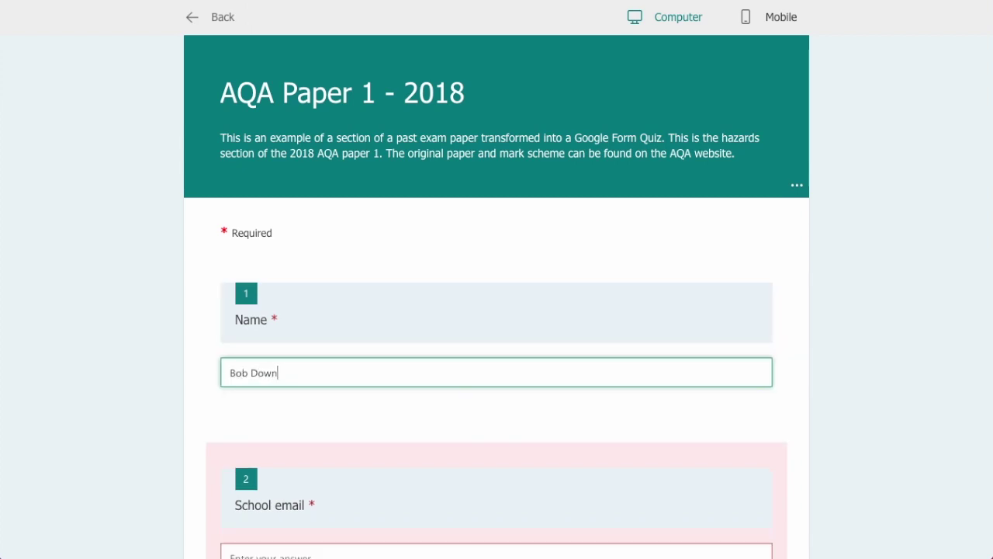
Enter a student's name and school email, pick the first teacher, and continue to Section A
{"action": "scroll", "coordinate": [325, 380], "scroll_direction": "down", "scroll_amount": 2}
{"action": "left_click", "coordinate": [259, 372]}
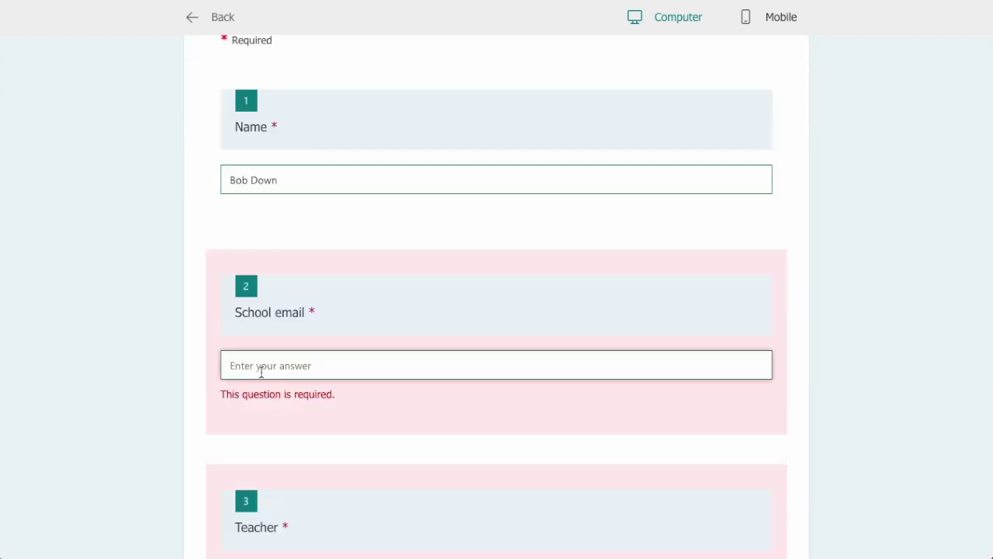
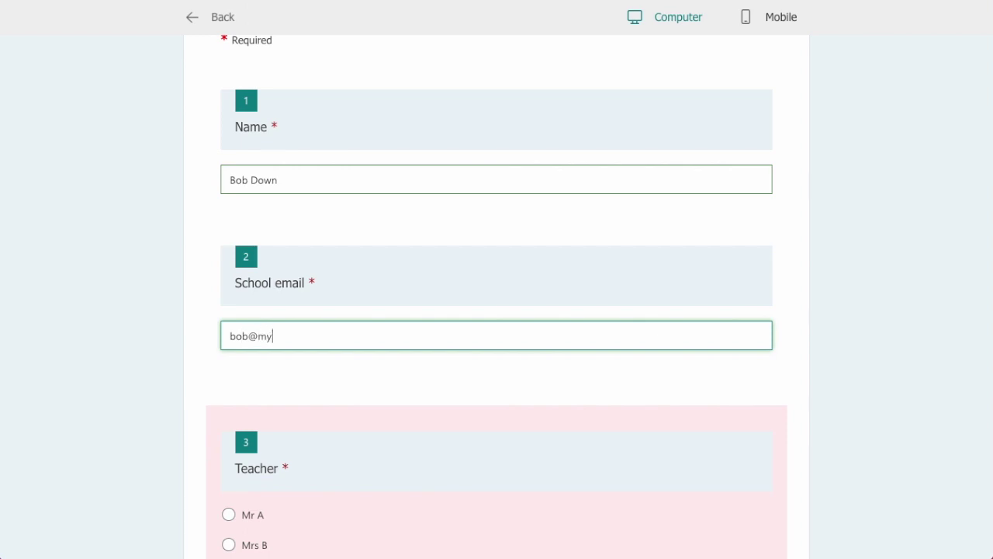
{"action": "scroll", "coordinate": [272, 365], "scroll_direction": "down", "scroll_amount": 1}
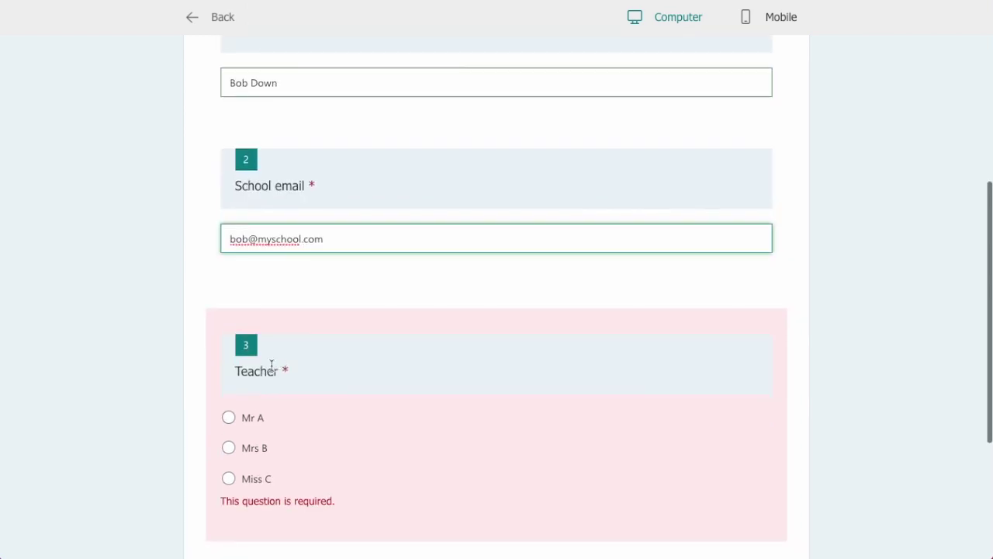
{"action": "left_click", "coordinate": [250, 416]}
{"action": "scroll", "coordinate": [310, 434], "scroll_direction": "down", "scroll_amount": 1}
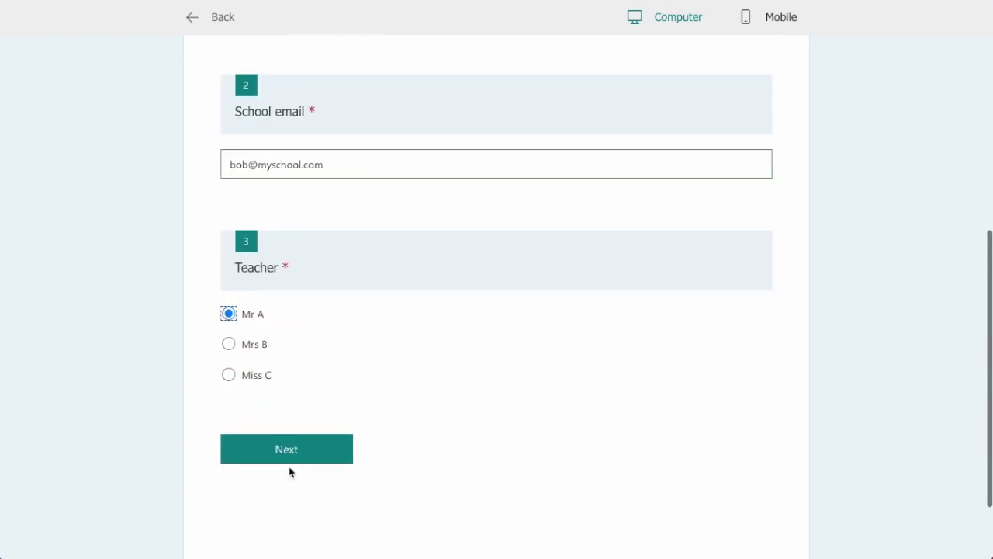
{"action": "left_click", "coordinate": [284, 450]}
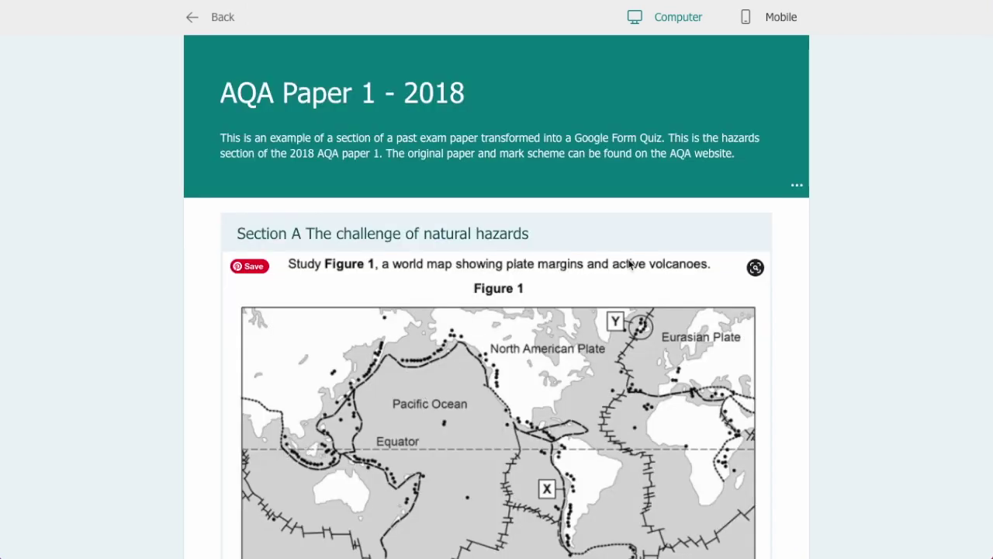
{"action": "scroll", "coordinate": [651, 259], "scroll_direction": "down", "scroll_amount": 1}
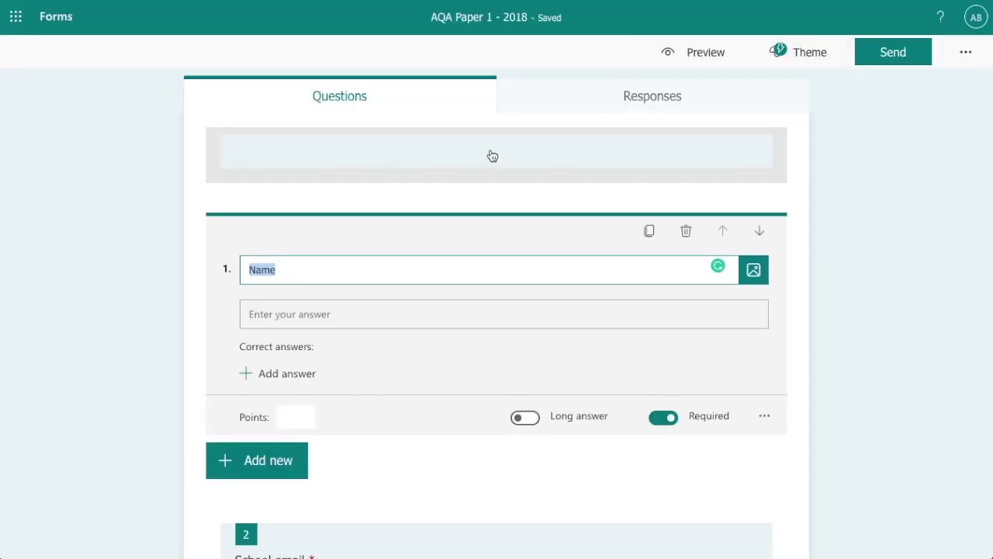
Edit the 'Section A The challenge of natural hazards' header and scroll past the Figure 1 map
{"action": "scroll", "coordinate": [493, 175], "scroll_direction": "down", "scroll_amount": 3}
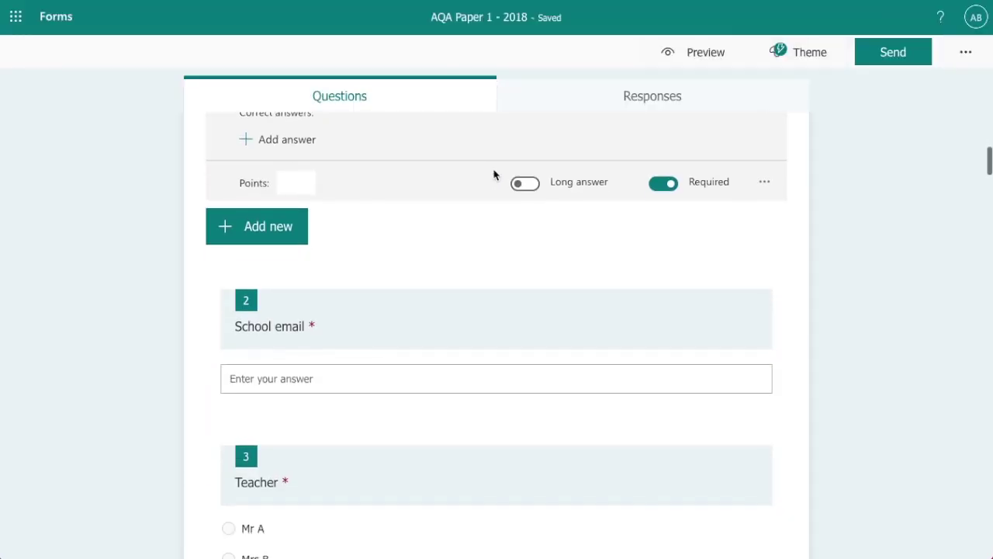
{"action": "scroll", "coordinate": [493, 174], "scroll_direction": "down", "scroll_amount": 8}
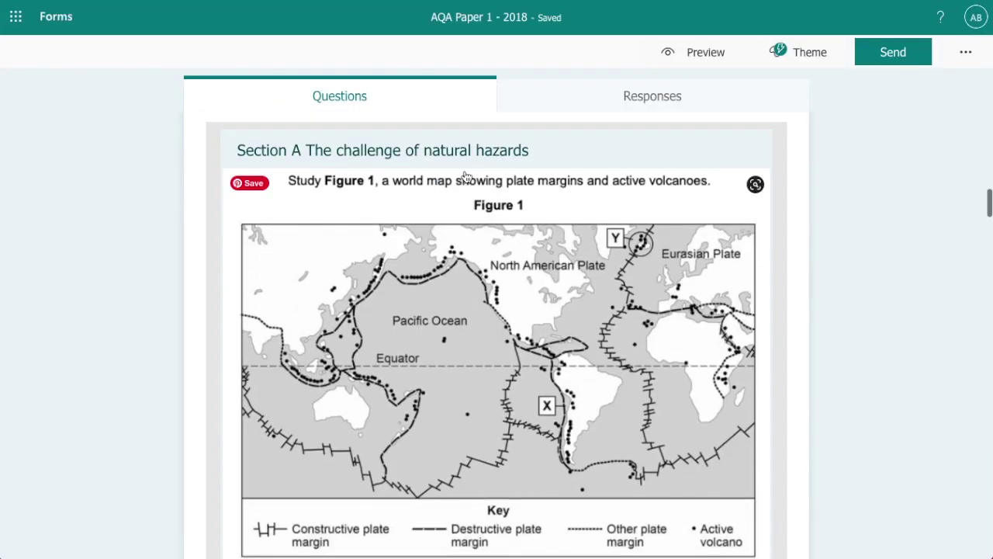
{"action": "left_click", "coordinate": [465, 176]}
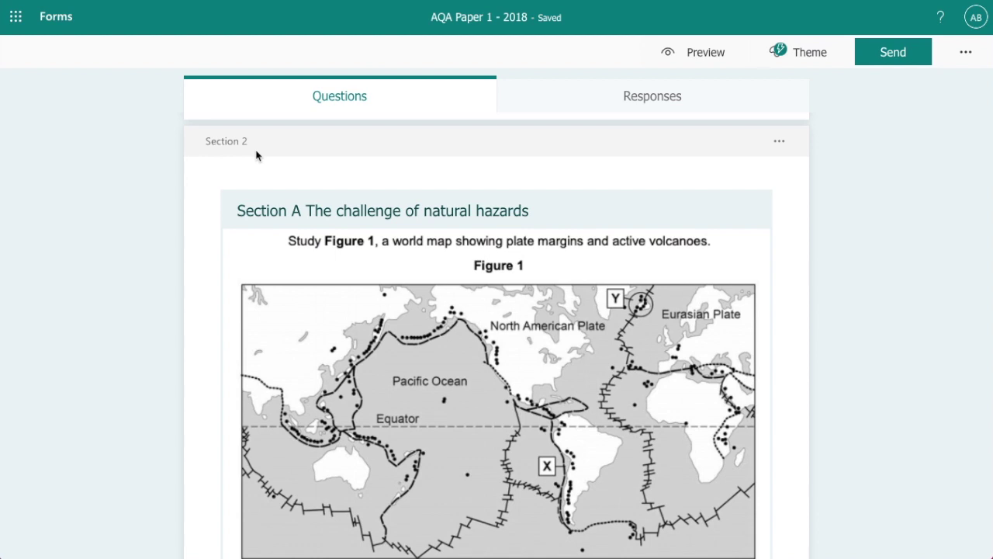
{"action": "left_click", "coordinate": [444, 227]}
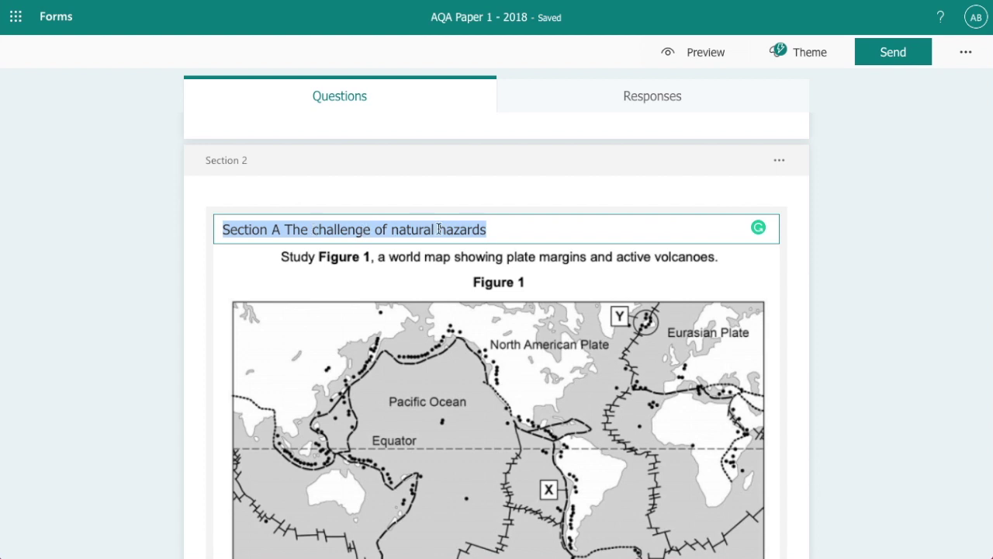
{"action": "scroll", "coordinate": [528, 230], "scroll_direction": "down", "scroll_amount": 1}
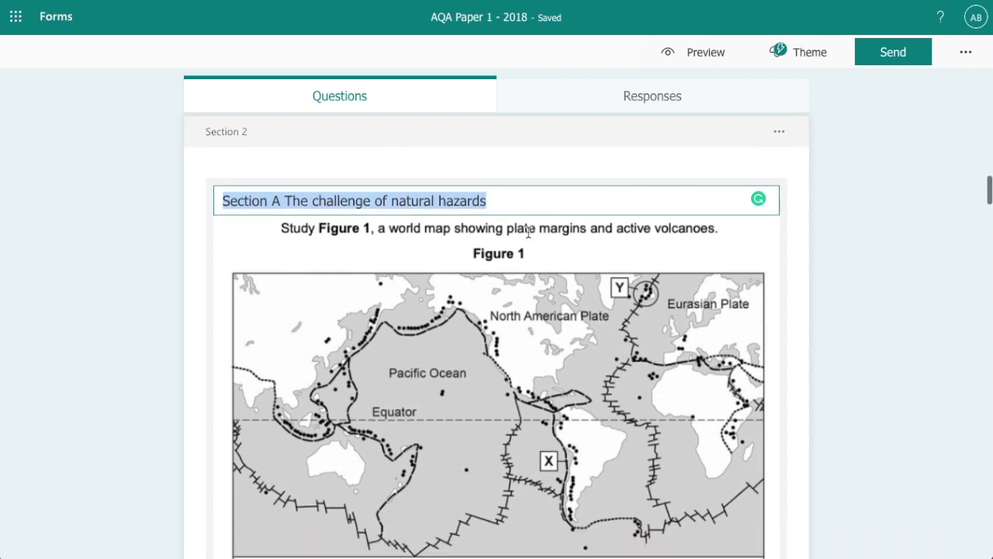
{"action": "scroll", "coordinate": [527, 230], "scroll_direction": "down", "scroll_amount": 3}
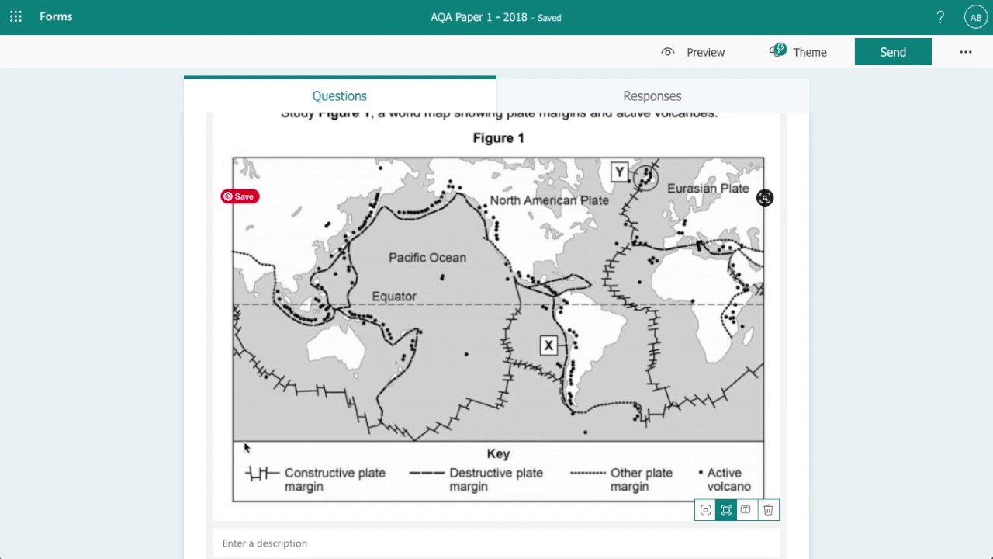
{"action": "scroll", "coordinate": [647, 307], "scroll_direction": "up", "scroll_amount": 2}
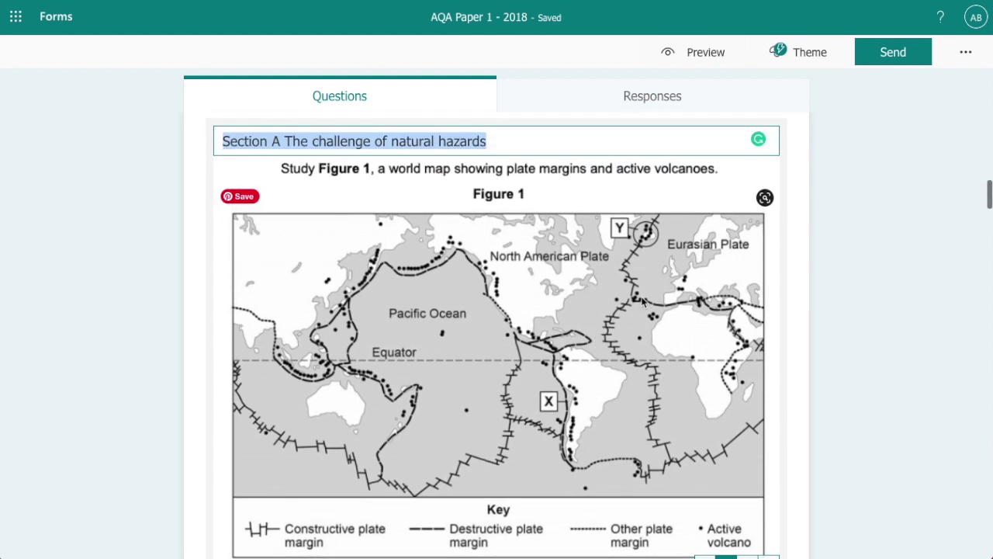
{"action": "scroll", "coordinate": [642, 300], "scroll_direction": "down", "scroll_amount": 5}
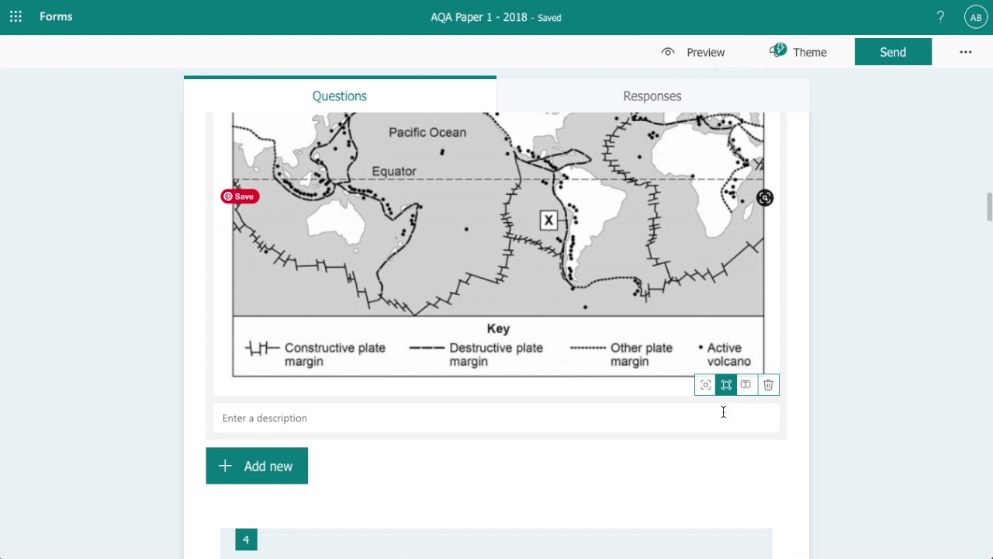
Switch the Figure 1 world map image to the Large full-width layout
{"action": "left_click", "coordinate": [668, 325]}
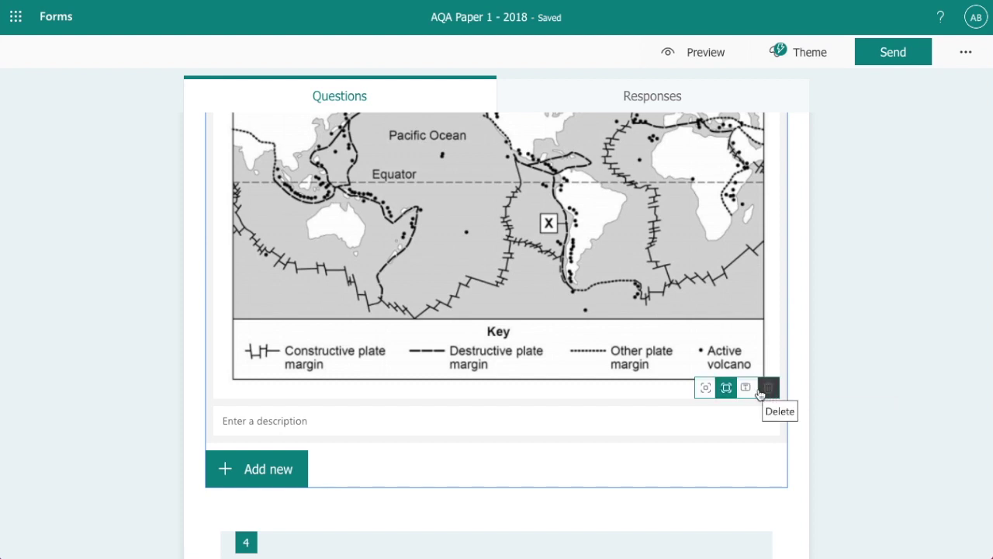
{"action": "scroll", "coordinate": [703, 387], "scroll_direction": "down", "scroll_amount": 3}
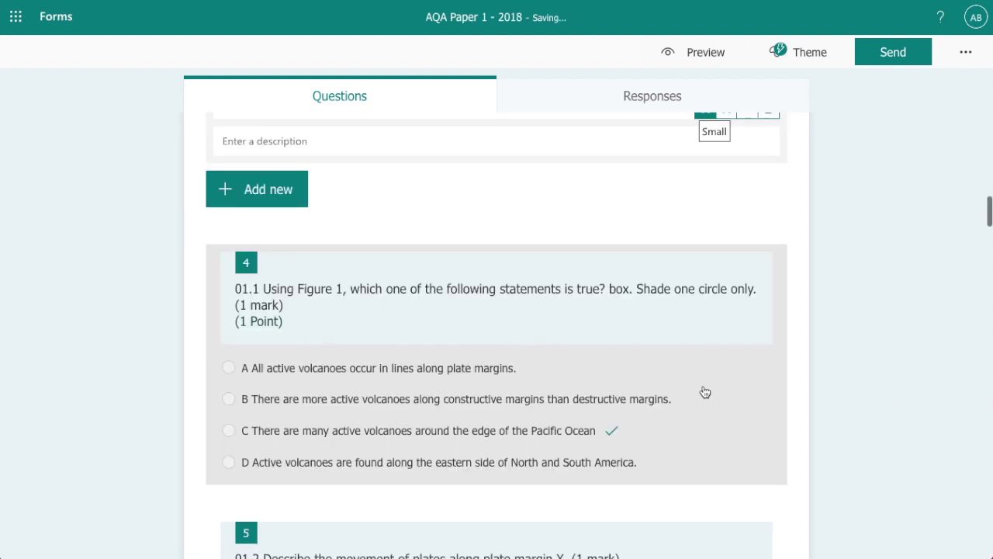
{"action": "scroll", "coordinate": [442, 344], "scroll_direction": "up", "scroll_amount": 4}
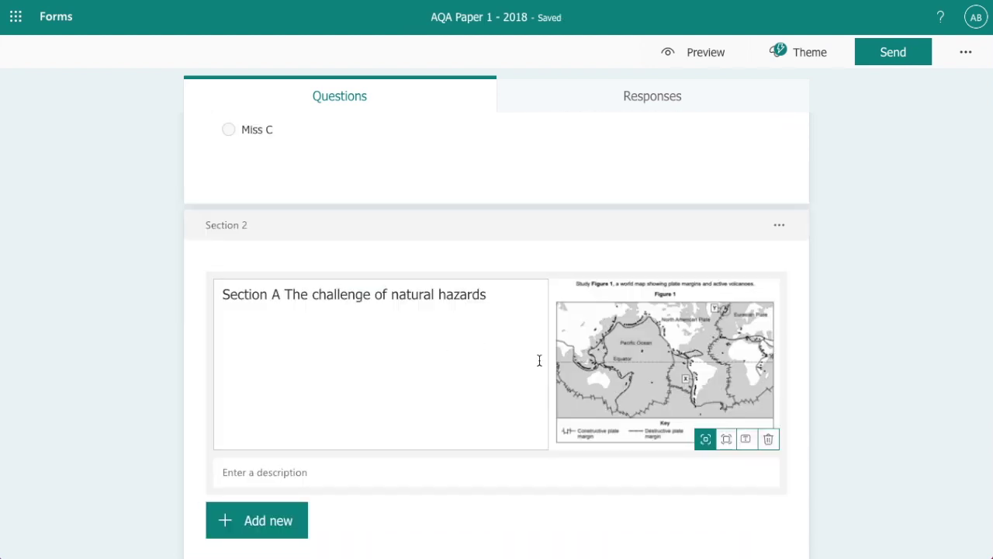
{"action": "left_click", "coordinate": [726, 440]}
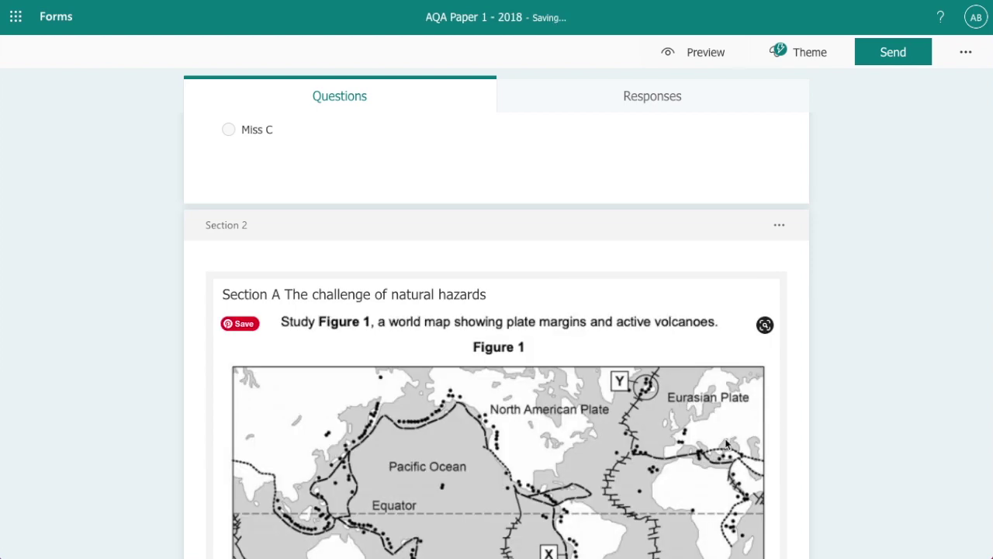
{"action": "scroll", "coordinate": [560, 353], "scroll_direction": "down", "scroll_amount": 2}
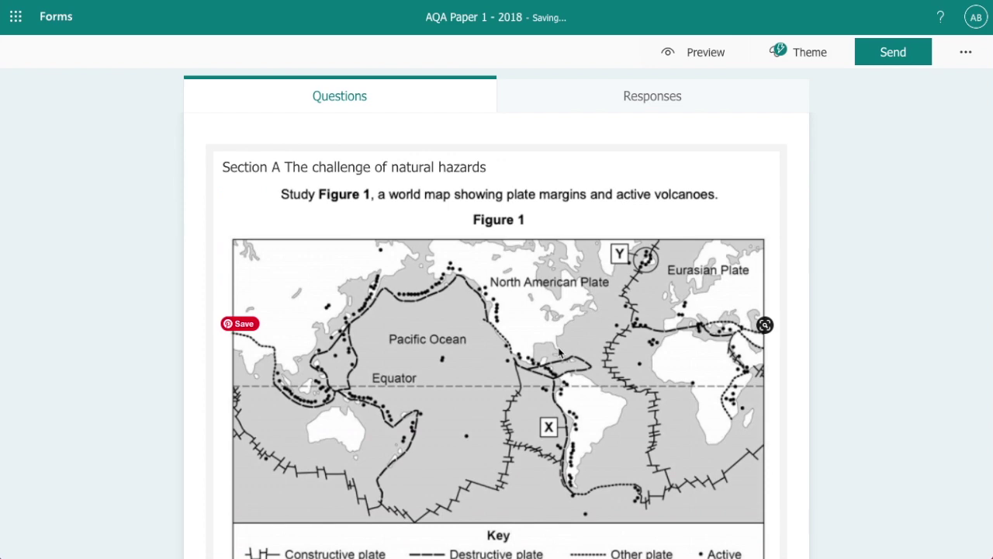
{"action": "scroll", "coordinate": [560, 353], "scroll_direction": "down", "scroll_amount": 5}
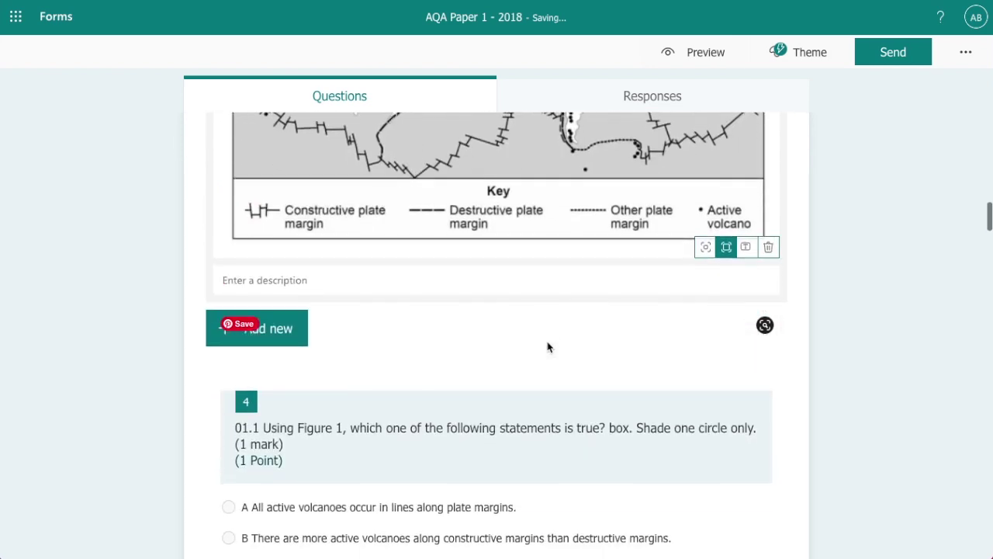
{"action": "scroll", "coordinate": [548, 347], "scroll_direction": "down", "scroll_amount": 4}
{"action": "scroll", "coordinate": [341, 259], "scroll_direction": "up", "scroll_amount": 1}
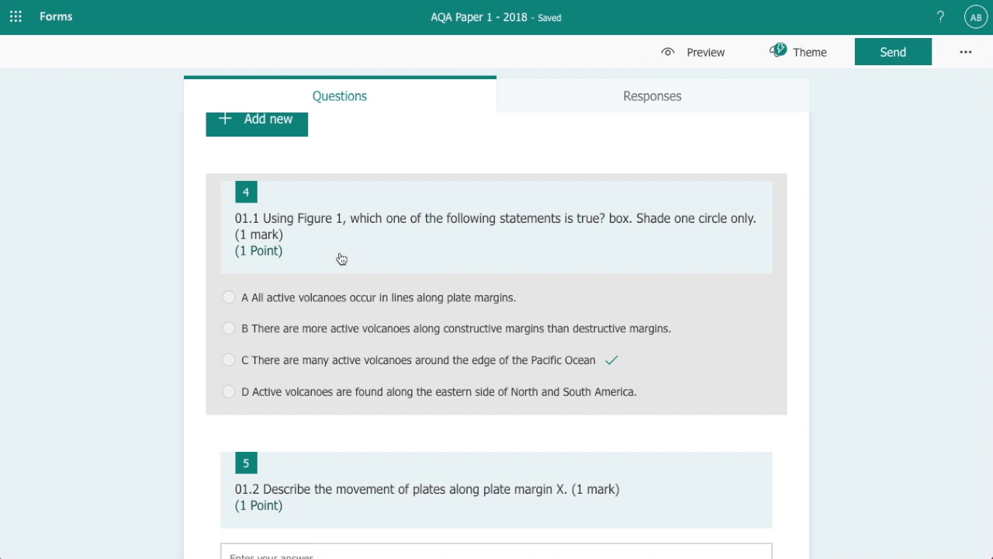
Open question 4 and confirm it is worth 1 point with option C correct
{"action": "left_click", "coordinate": [342, 258]}
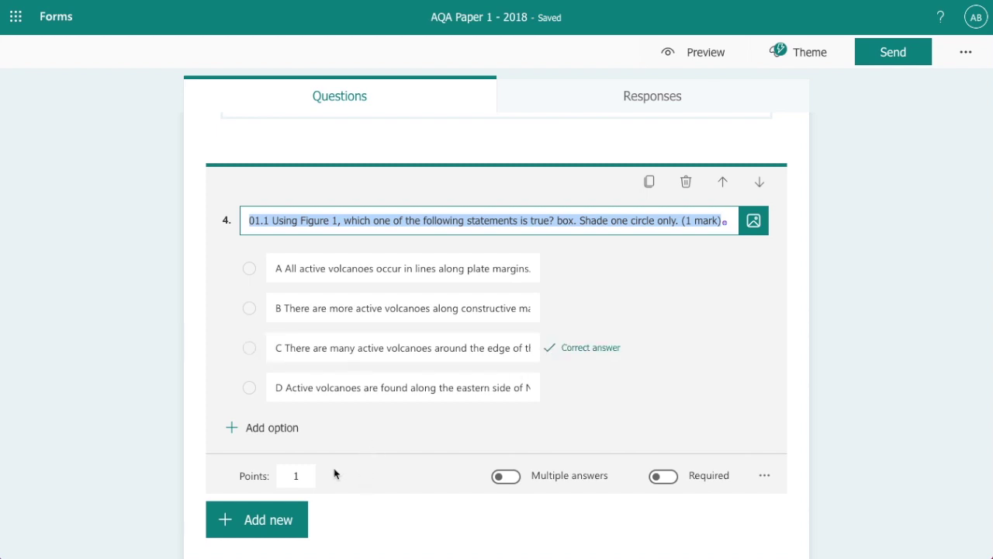
{"action": "left_click", "coordinate": [300, 476]}
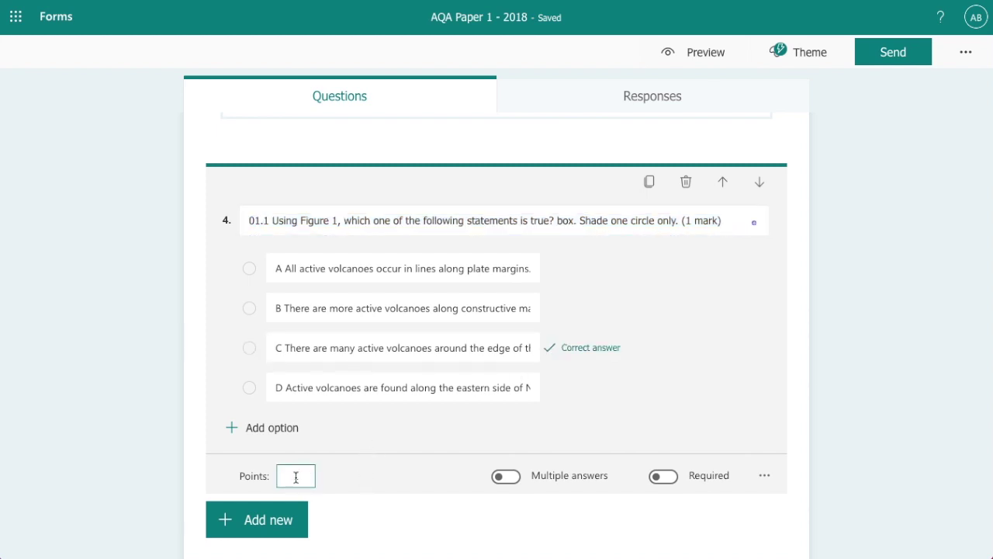
{"action": "scroll", "coordinate": [325, 486], "scroll_direction": "down", "scroll_amount": 4}
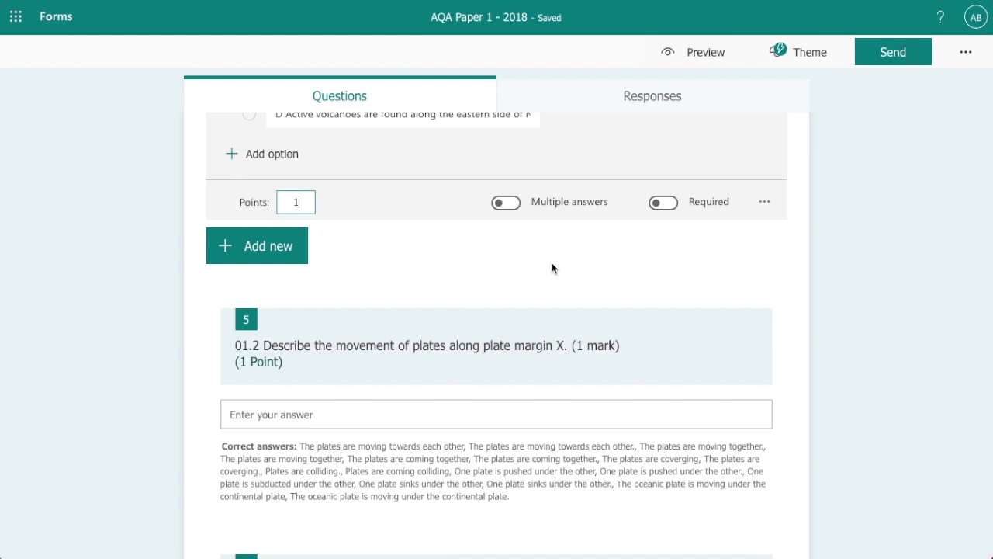
{"action": "scroll", "coordinate": [551, 269], "scroll_direction": "down", "scroll_amount": 1}
Review question 5's accepted plate-movement answers at 1 point and start adding another answer
{"action": "left_click", "coordinate": [437, 279]}
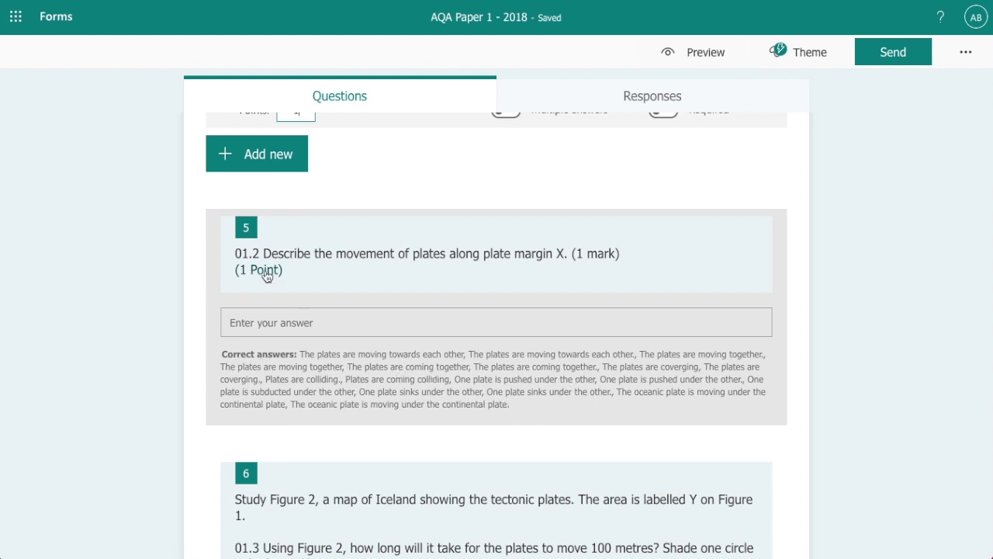
{"action": "left_click", "coordinate": [346, 288]}
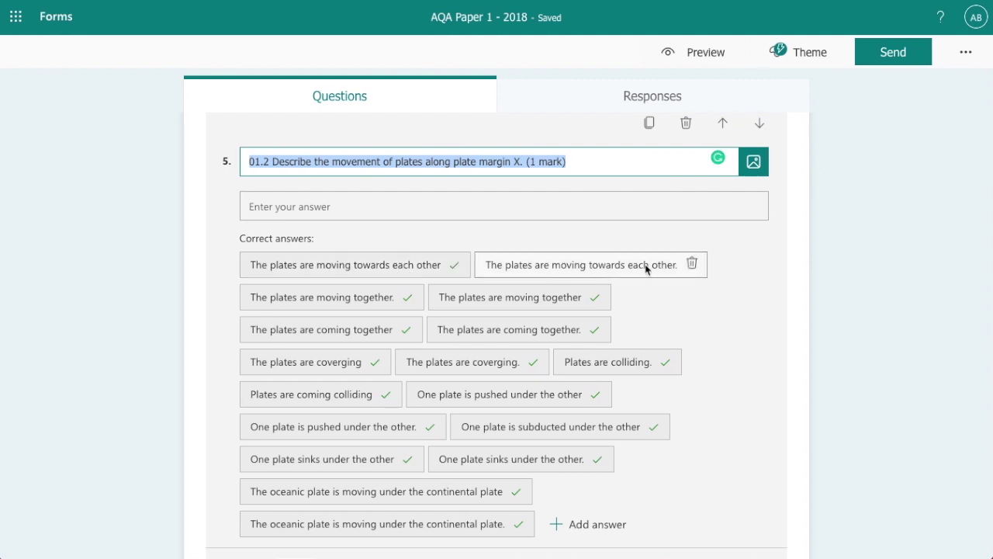
{"action": "scroll", "coordinate": [534, 282], "scroll_direction": "down", "scroll_amount": 1}
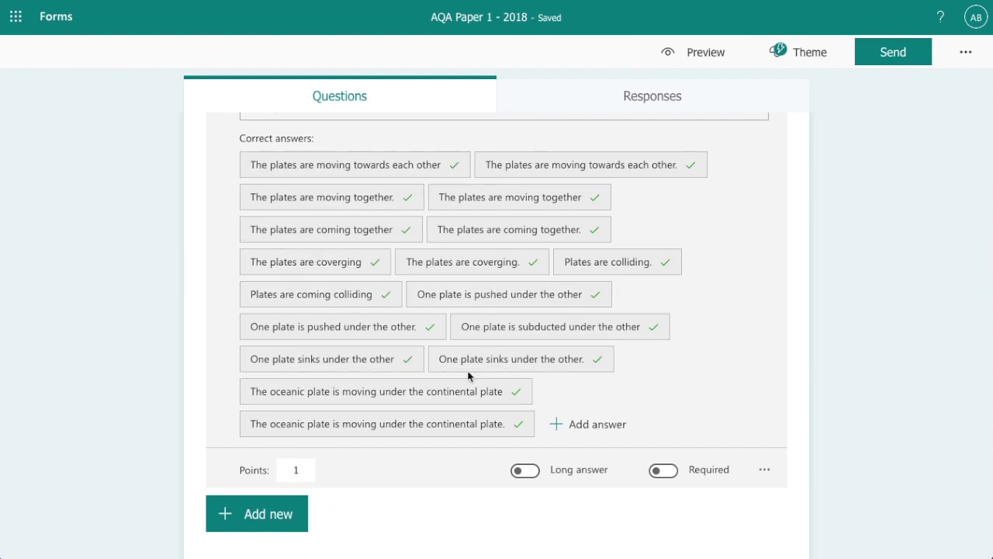
{"action": "scroll", "coordinate": [446, 296], "scroll_direction": "up", "scroll_amount": 1}
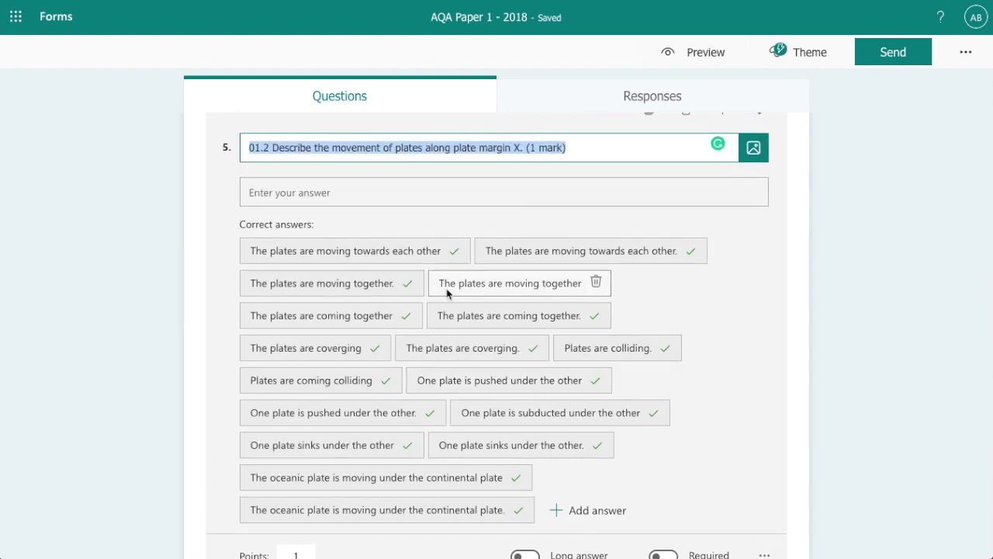
{"action": "scroll", "coordinate": [446, 292], "scroll_direction": "down", "scroll_amount": 2}
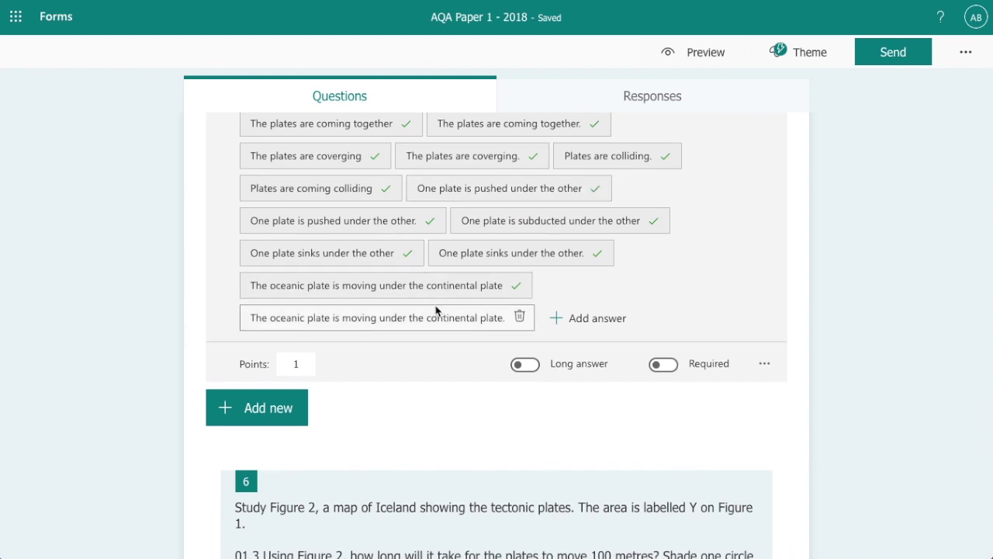
{"action": "scroll", "coordinate": [435, 311], "scroll_direction": "up", "scroll_amount": 2}
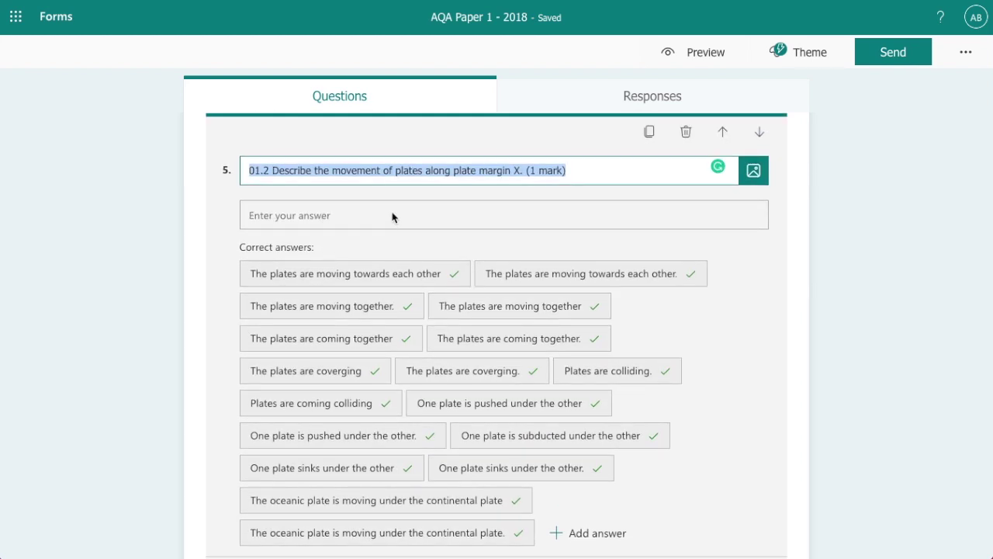
{"action": "scroll", "coordinate": [478, 259], "scroll_direction": "down", "scroll_amount": 3}
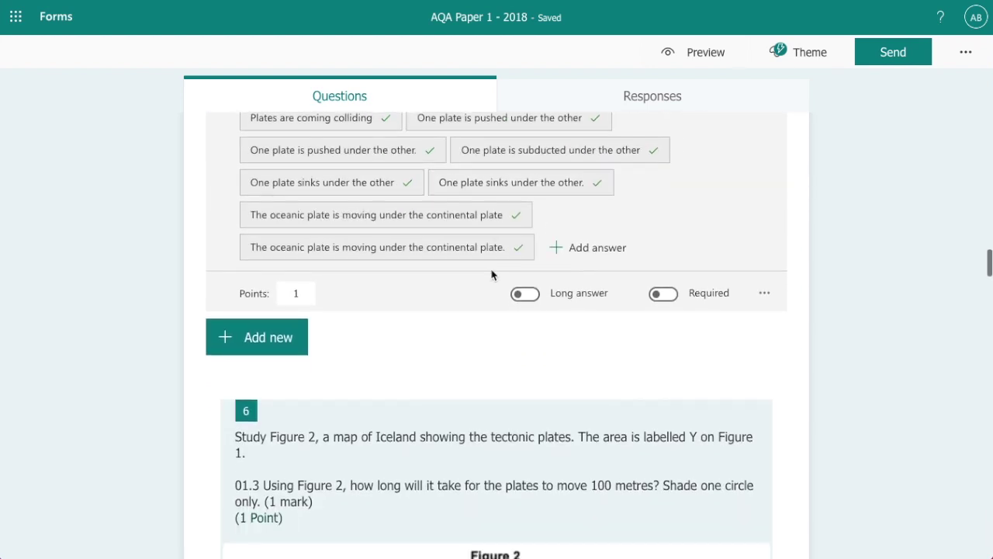
{"action": "scroll", "coordinate": [439, 256], "scroll_direction": "up", "scroll_amount": 2}
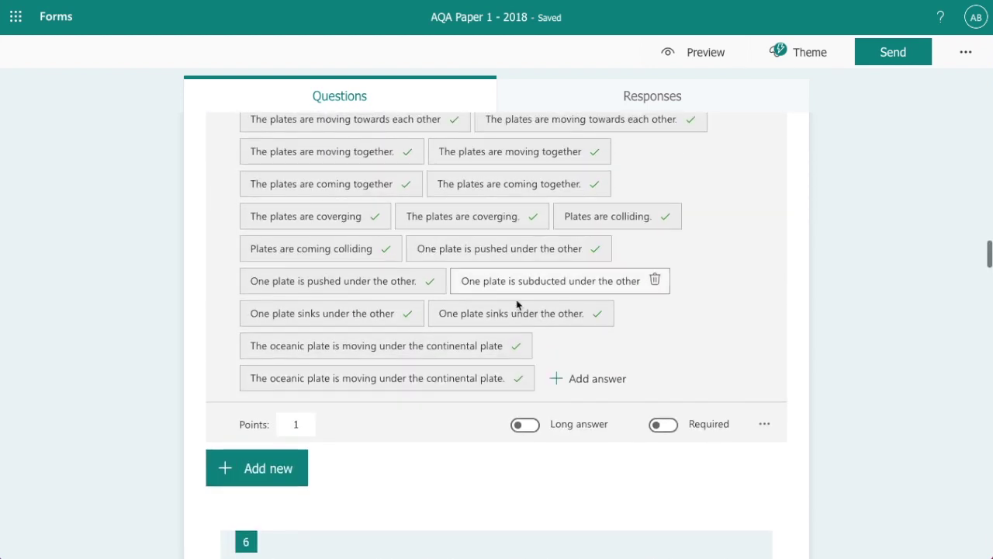
{"action": "left_click", "coordinate": [586, 383]}
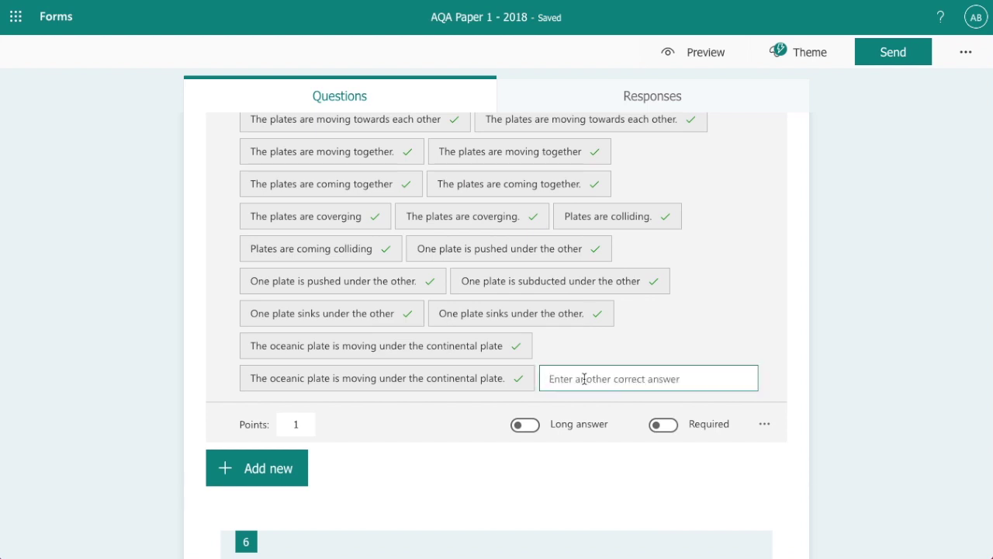
{"action": "scroll", "coordinate": [536, 370], "scroll_direction": "down", "scroll_amount": 5}
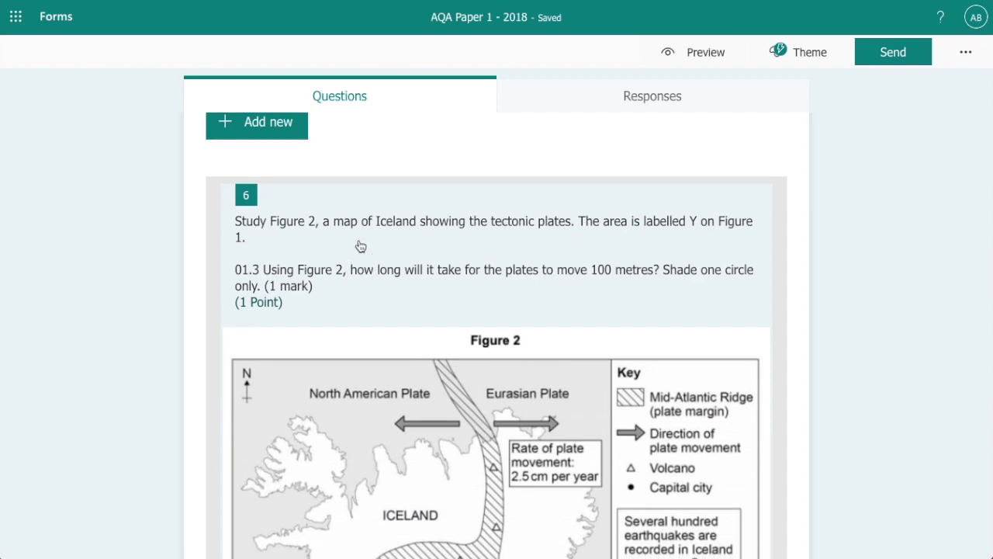
Mark option D, 4000 years, as question 6's correct answer for Iceland's plate movement
{"action": "left_click", "coordinate": [359, 245]}
{"action": "scroll", "coordinate": [392, 233], "scroll_direction": "up", "scroll_amount": 2}
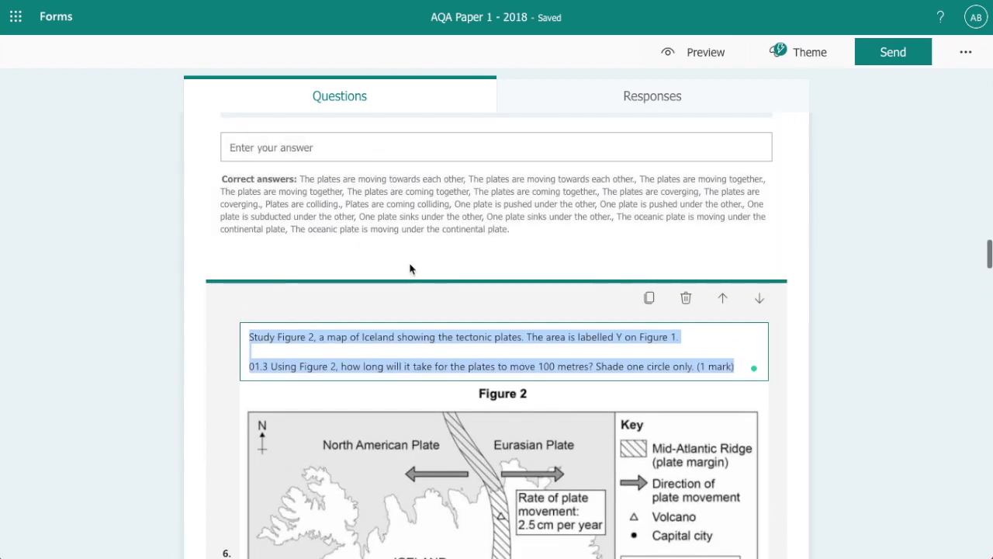
{"action": "scroll", "coordinate": [439, 319], "scroll_direction": "up", "scroll_amount": 3}
{"action": "scroll", "coordinate": [438, 319], "scroll_direction": "down", "scroll_amount": 5}
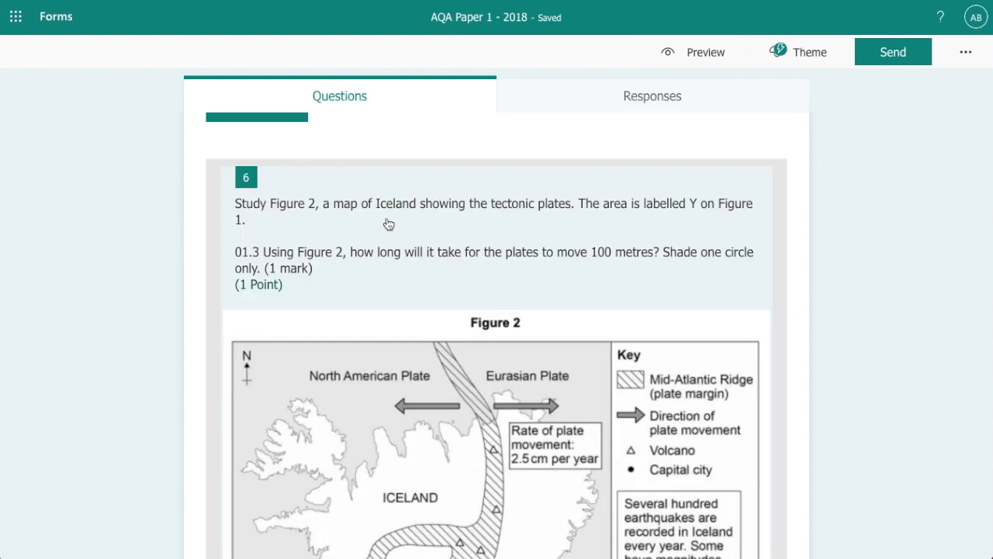
{"action": "scroll", "coordinate": [388, 224], "scroll_direction": "down", "scroll_amount": 1}
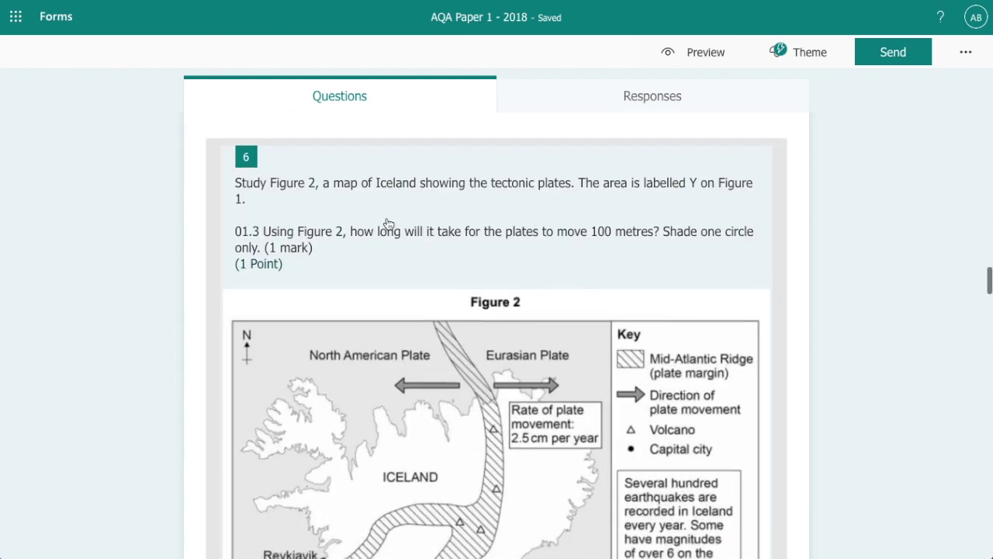
{"action": "left_click", "coordinate": [319, 224]}
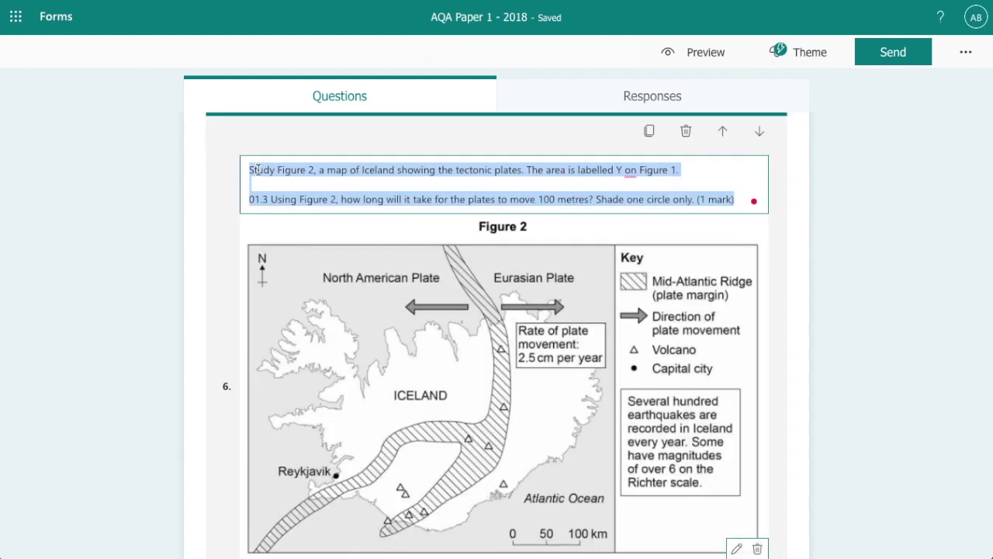
{"action": "scroll", "coordinate": [630, 201], "scroll_direction": "down", "scroll_amount": 3}
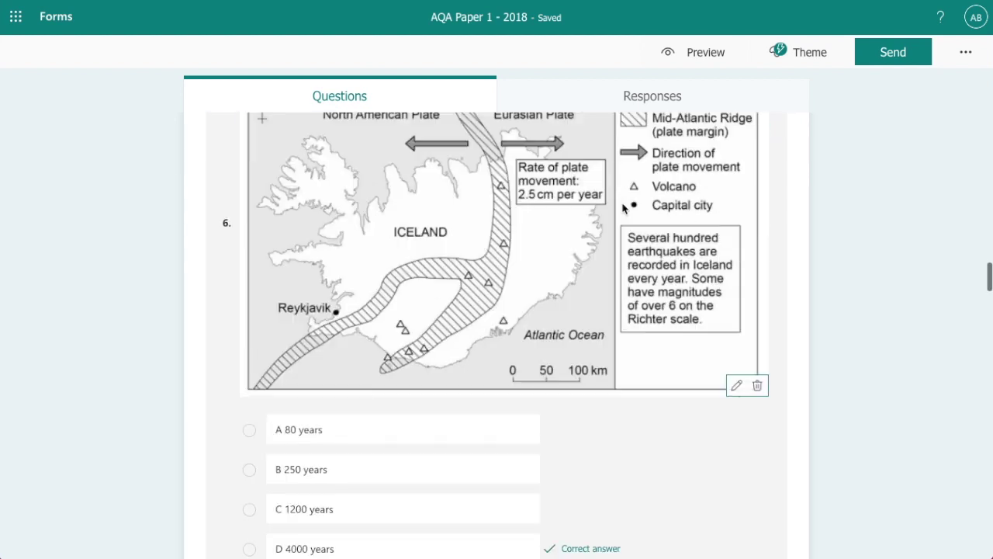
{"action": "scroll", "coordinate": [558, 202], "scroll_direction": "up", "scroll_amount": 2}
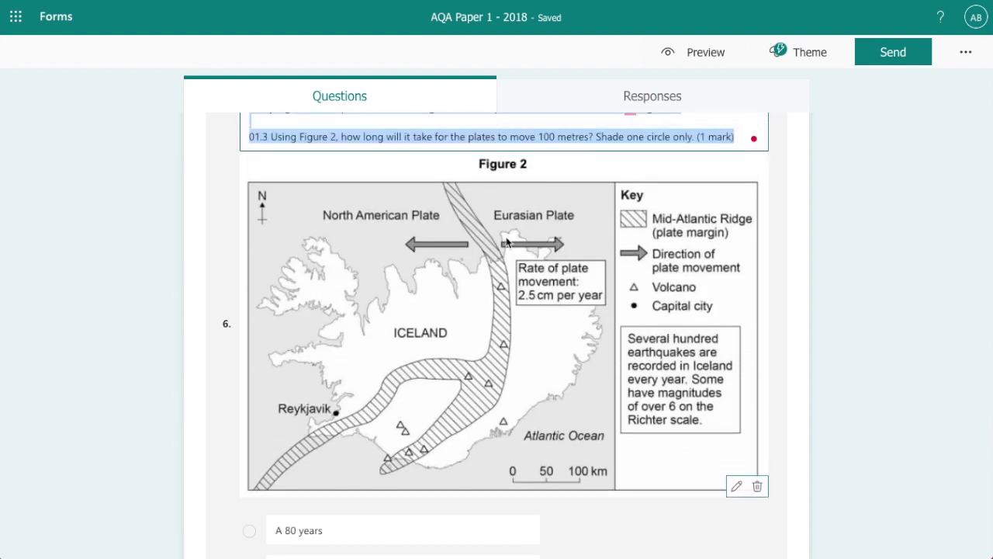
{"action": "scroll", "coordinate": [534, 227], "scroll_direction": "down", "scroll_amount": 5}
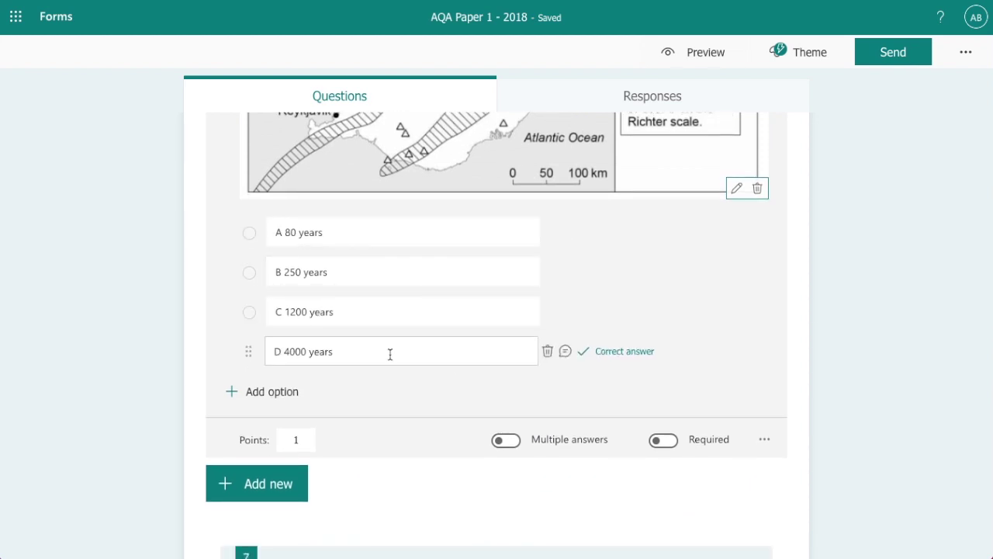
{"action": "left_click", "coordinate": [618, 358]}
{"action": "scroll", "coordinate": [401, 380], "scroll_direction": "down", "scroll_amount": 2}
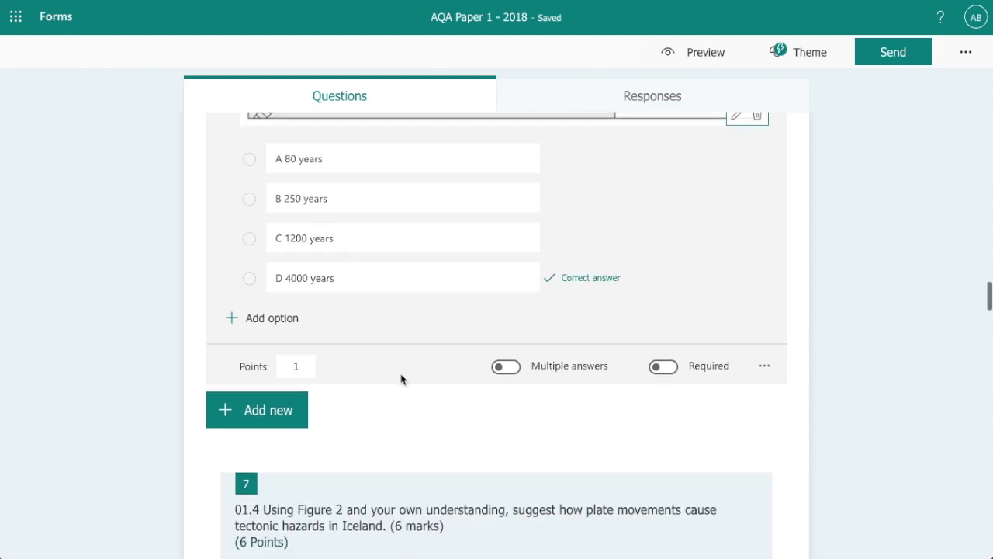
{"action": "scroll", "coordinate": [401, 380], "scroll_direction": "down", "scroll_amount": 3}
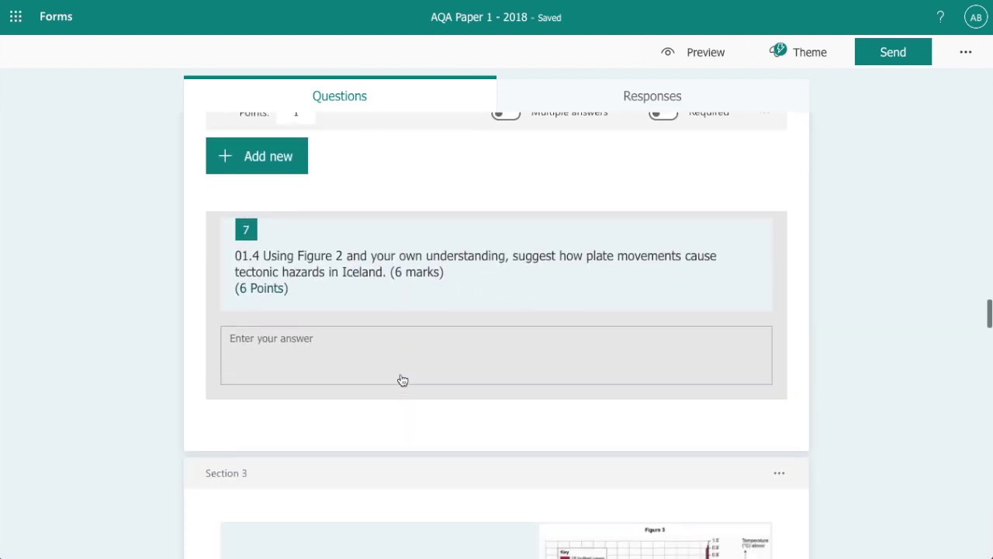
{"action": "scroll", "coordinate": [403, 380], "scroll_direction": "down", "scroll_amount": 1}
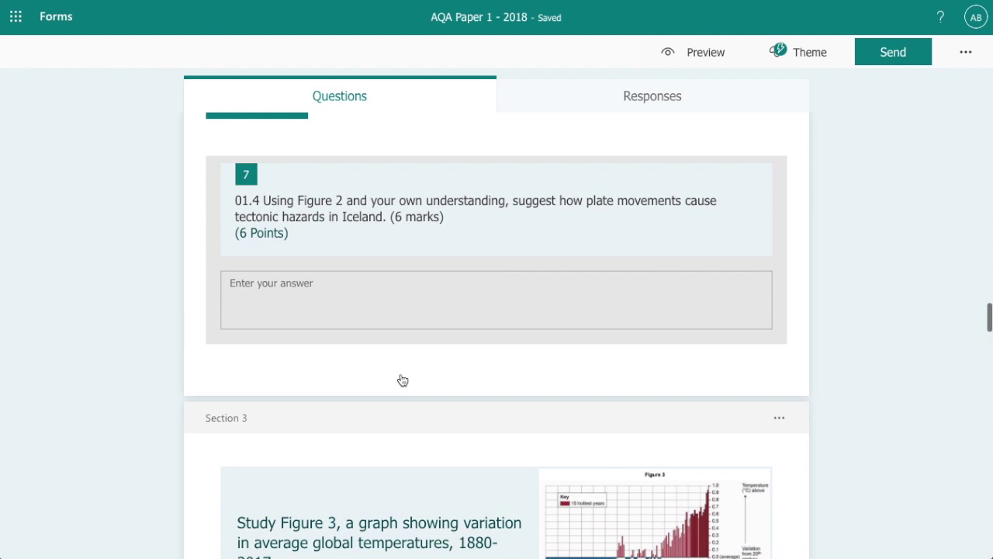
{"action": "left_click", "coordinate": [332, 220]}
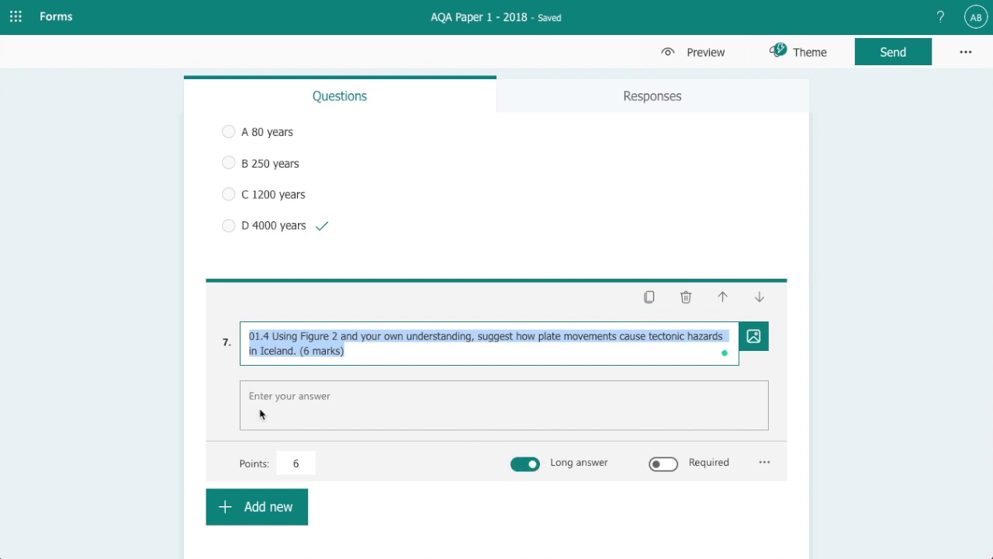
{"action": "scroll", "coordinate": [368, 402], "scroll_direction": "down", "scroll_amount": 2}
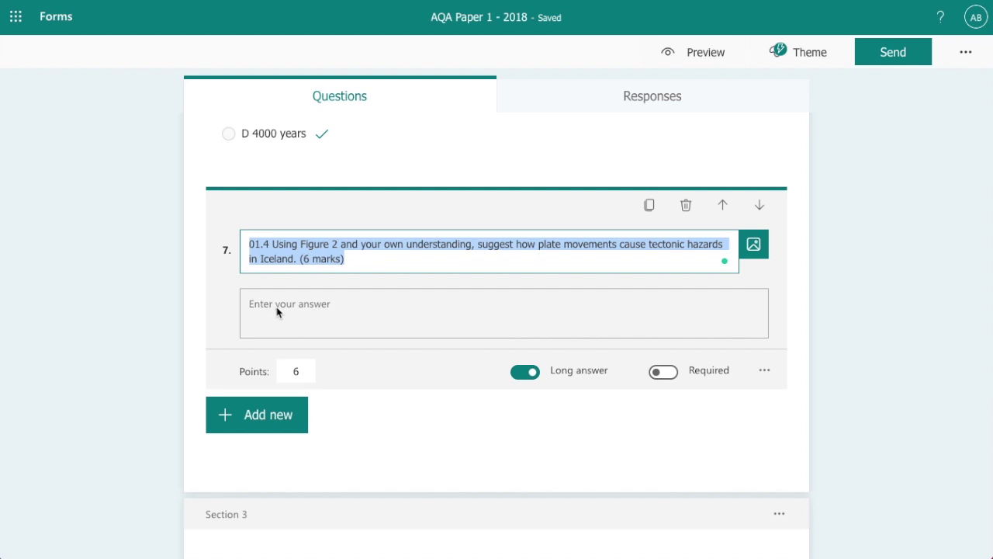
{"action": "scroll", "coordinate": [403, 350], "scroll_direction": "down", "scroll_amount": 2}
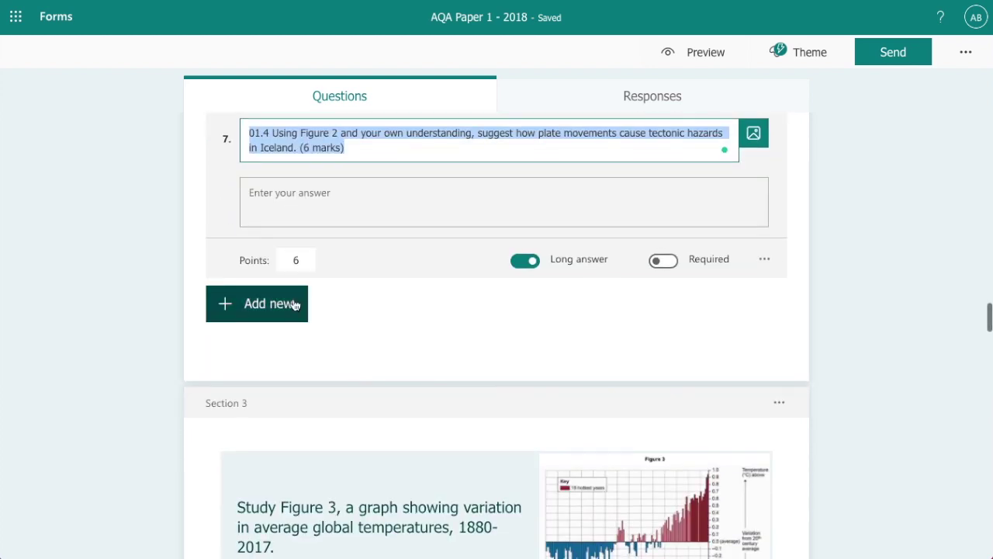
{"action": "left_click", "coordinate": [288, 258]}
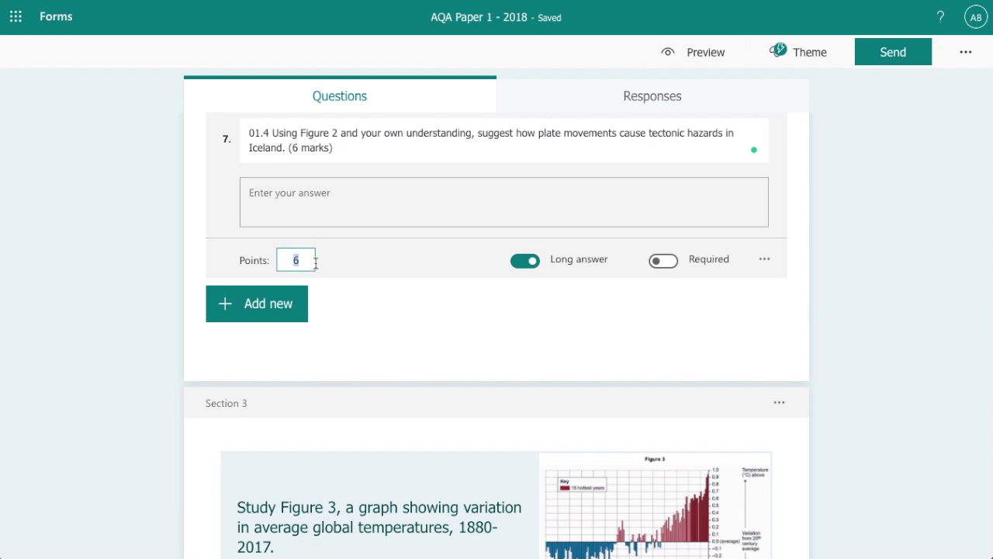
{"action": "scroll", "coordinate": [365, 295], "scroll_direction": "down", "scroll_amount": 3}
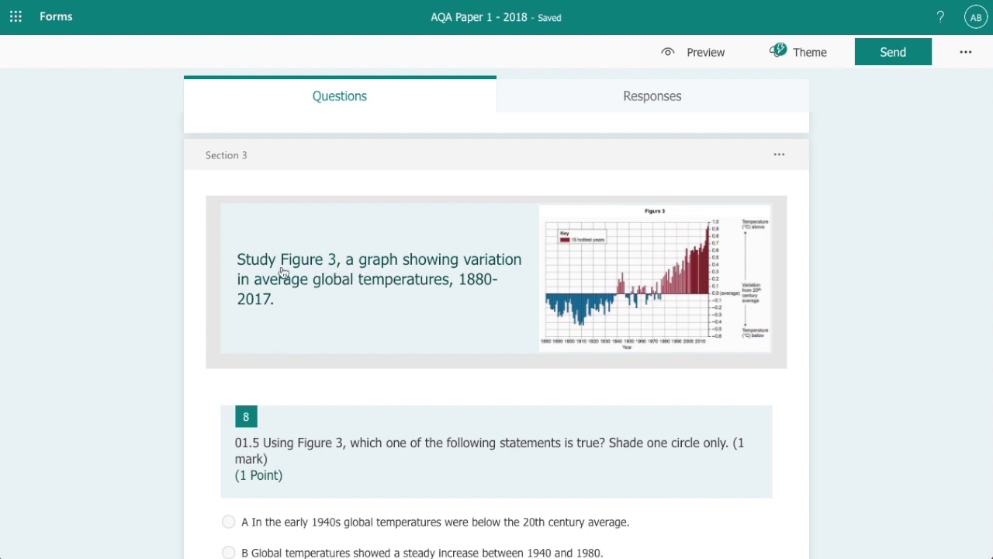
Switch Section 3's Figure 3 temperature graph to the Large full-width layout
{"action": "mouse_move", "coordinate": [632, 266]}
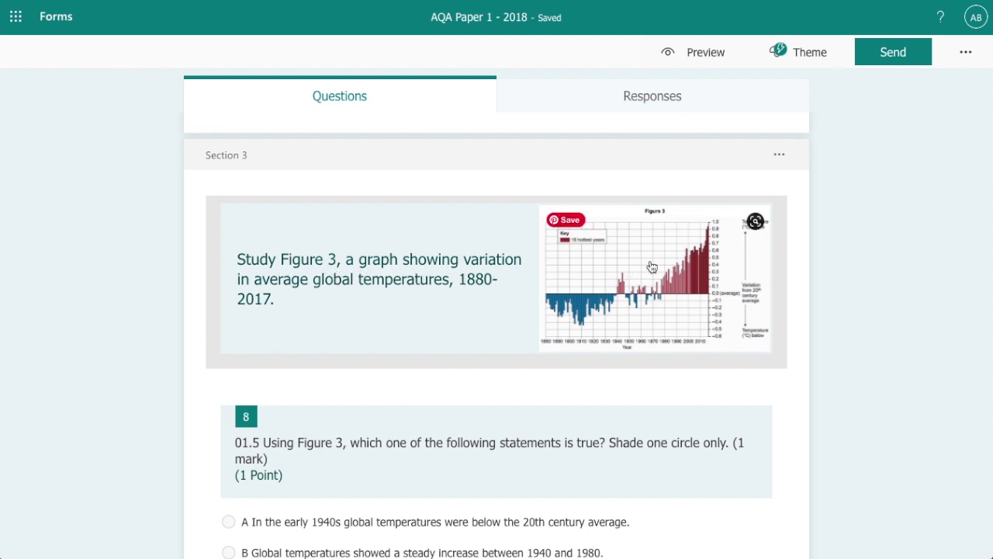
{"action": "left_click", "coordinate": [644, 281]}
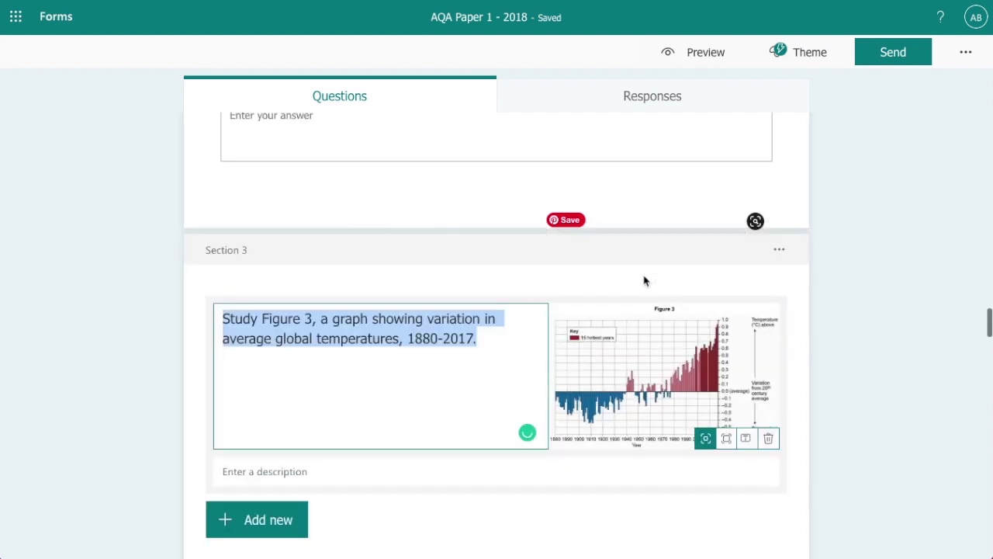
{"action": "scroll", "coordinate": [652, 310], "scroll_direction": "down", "scroll_amount": 1}
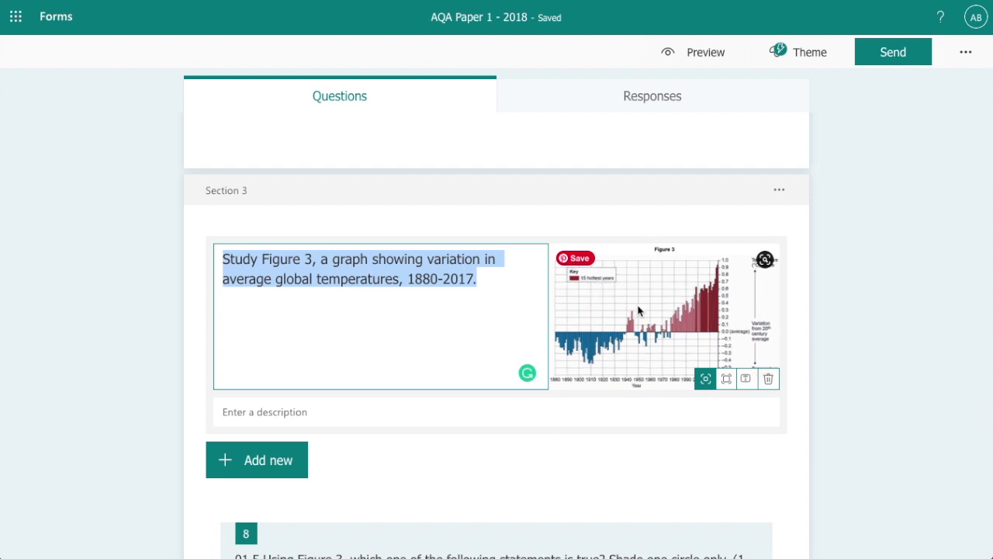
{"action": "left_click", "coordinate": [725, 379]}
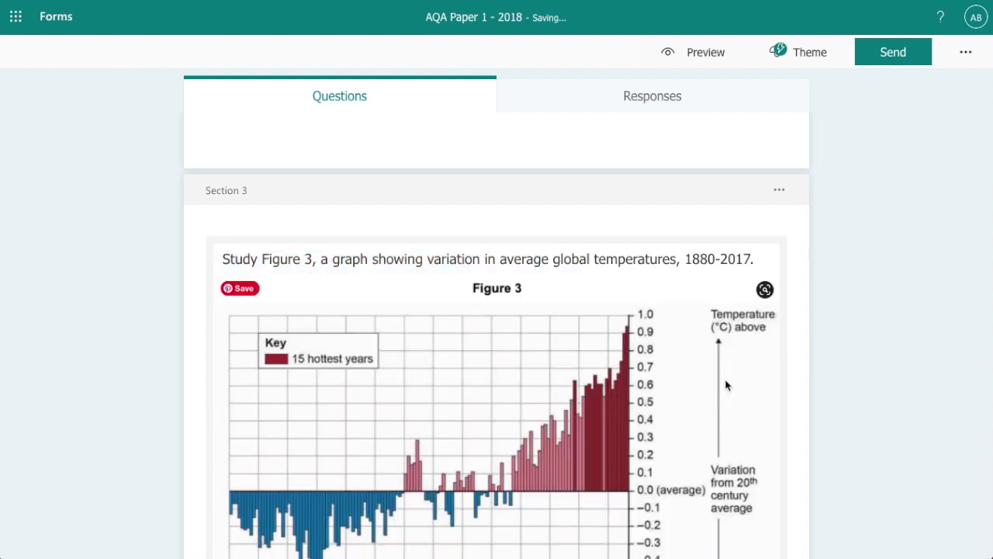
{"action": "scroll", "coordinate": [725, 385], "scroll_direction": "down", "scroll_amount": 3}
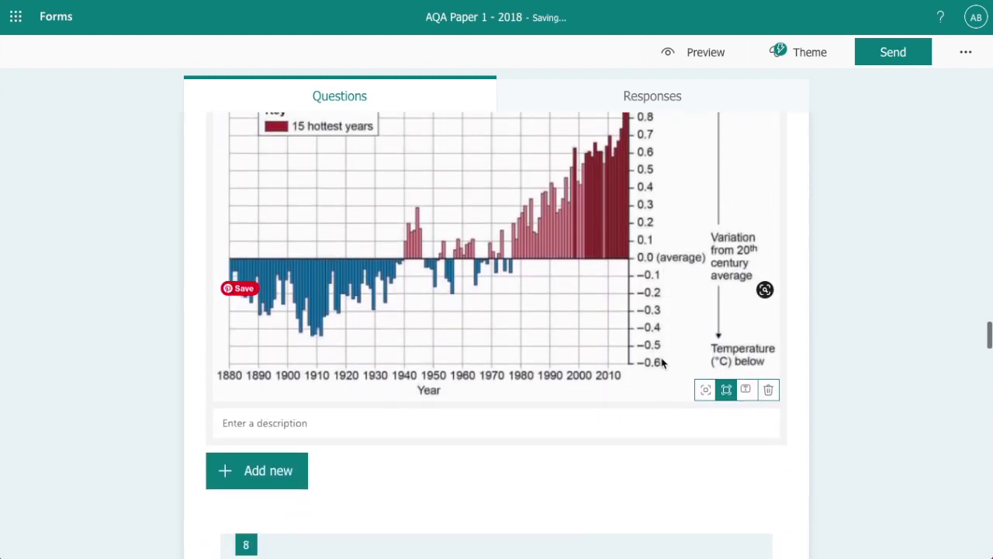
{"action": "scroll", "coordinate": [565, 349], "scroll_direction": "down", "scroll_amount": 1}
{"action": "scroll", "coordinate": [565, 349], "scroll_direction": "up", "scroll_amount": 3}
{"action": "scroll", "coordinate": [564, 349], "scroll_direction": "down", "scroll_amount": 4}
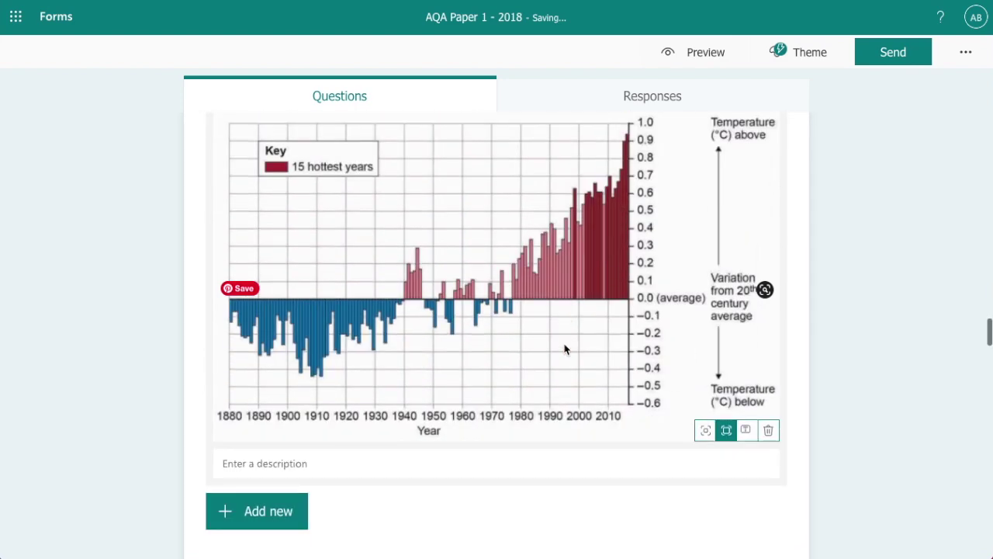
{"action": "scroll", "coordinate": [564, 349], "scroll_direction": "up", "scroll_amount": 1}
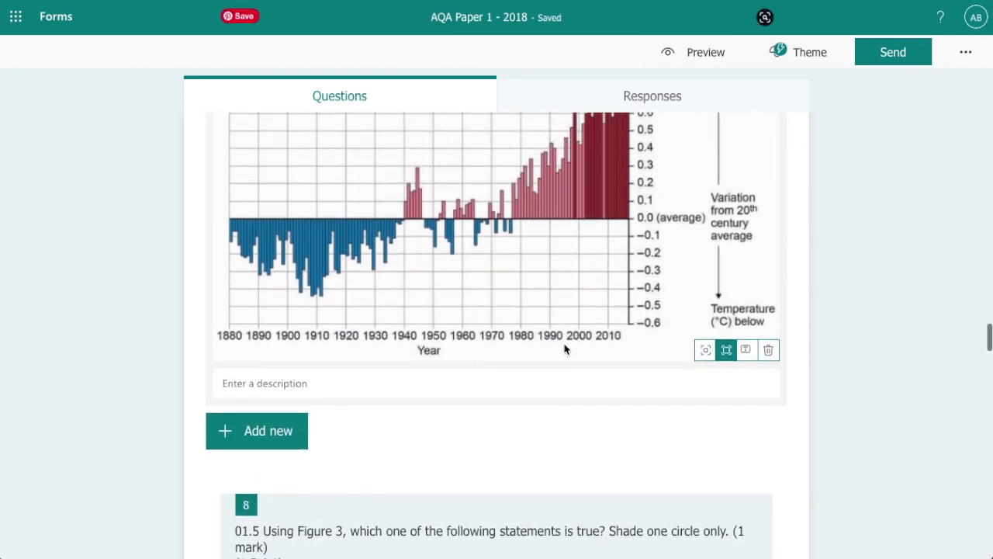
{"action": "scroll", "coordinate": [565, 350], "scroll_direction": "down", "scroll_amount": 5}
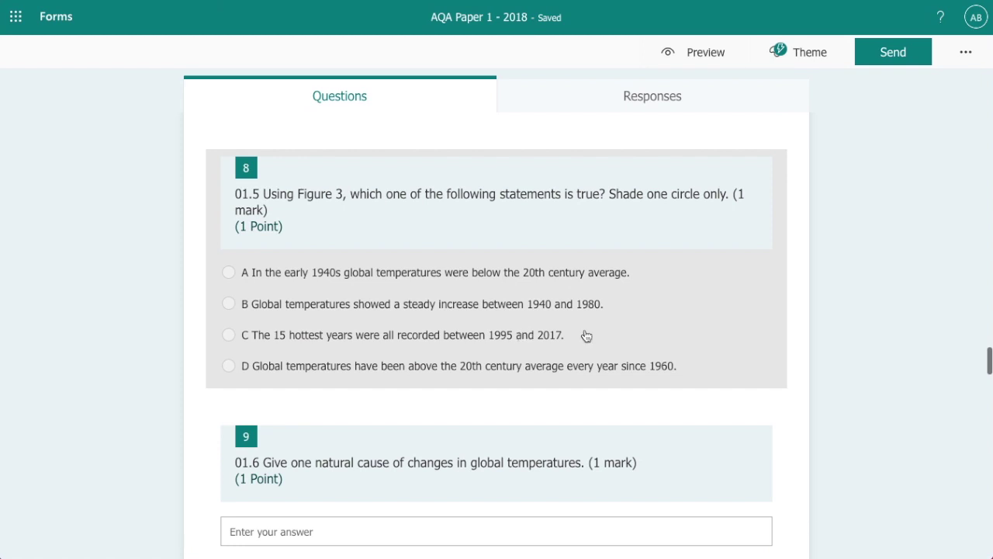
Mark option C, the 15 hottest years statement, as question 8's correct answer
{"action": "left_click", "coordinate": [431, 218]}
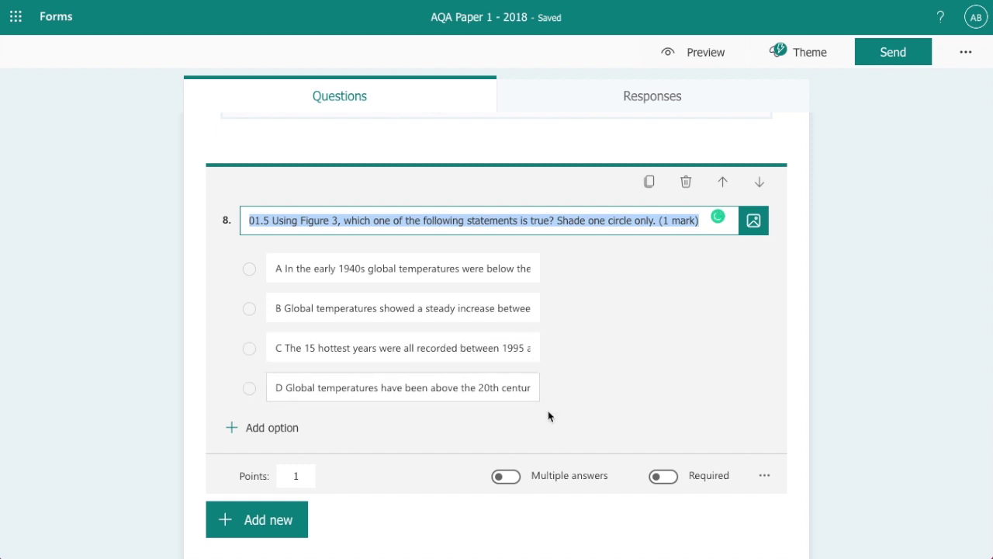
{"action": "left_click", "coordinate": [585, 349]}
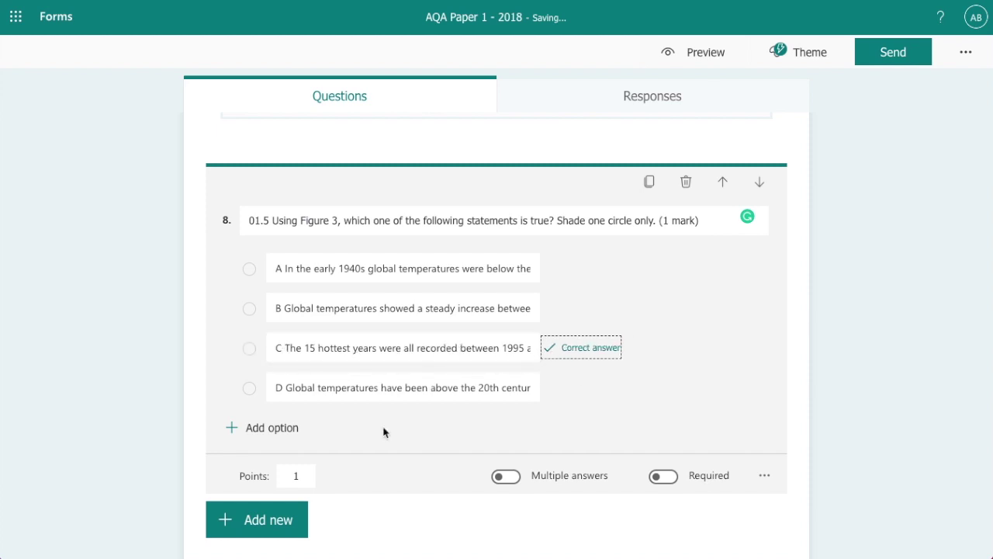
{"action": "scroll", "coordinate": [378, 432], "scroll_direction": "down", "scroll_amount": 1}
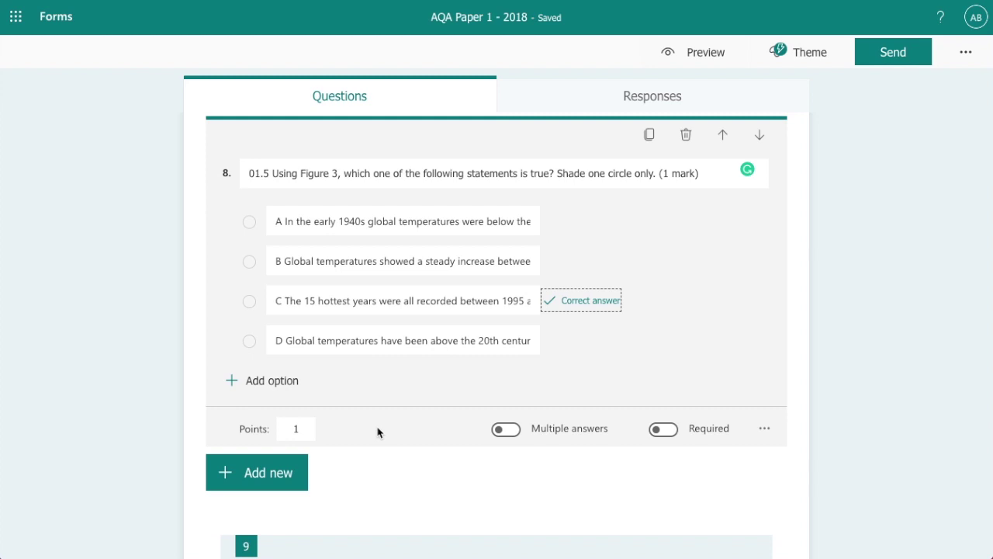
{"action": "scroll", "coordinate": [378, 432], "scroll_direction": "down", "scroll_amount": 5}
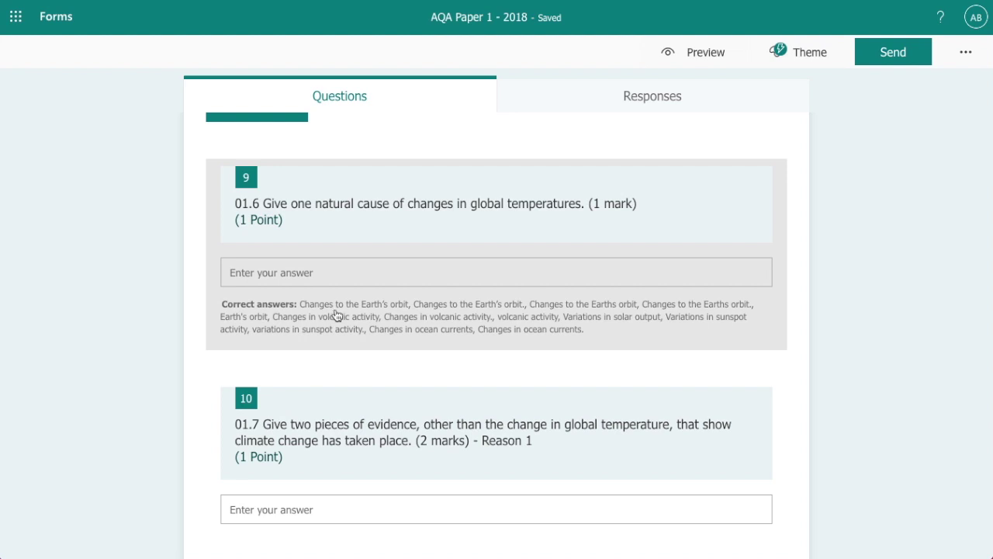
{"action": "left_click", "coordinate": [336, 314]}
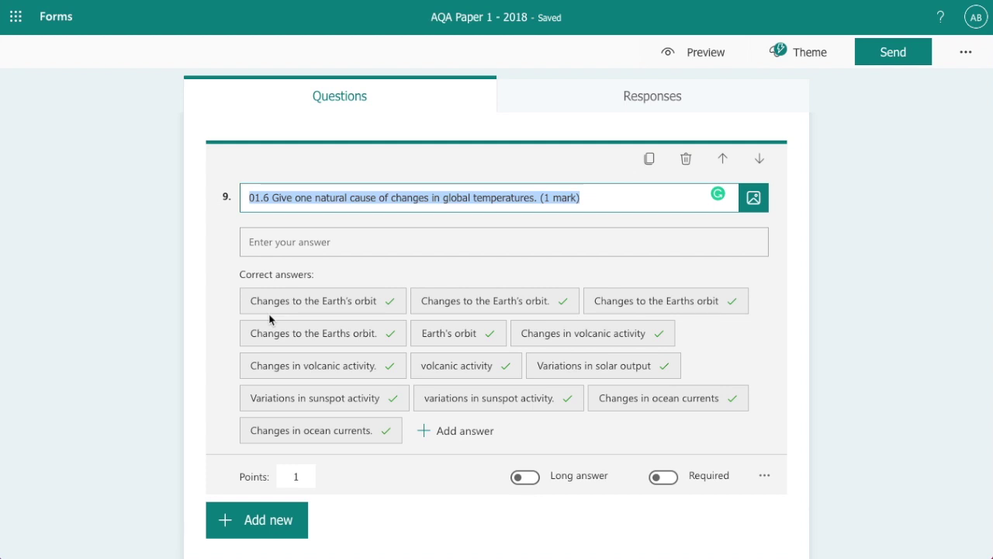
{"action": "scroll", "coordinate": [306, 316], "scroll_direction": "down", "scroll_amount": 3}
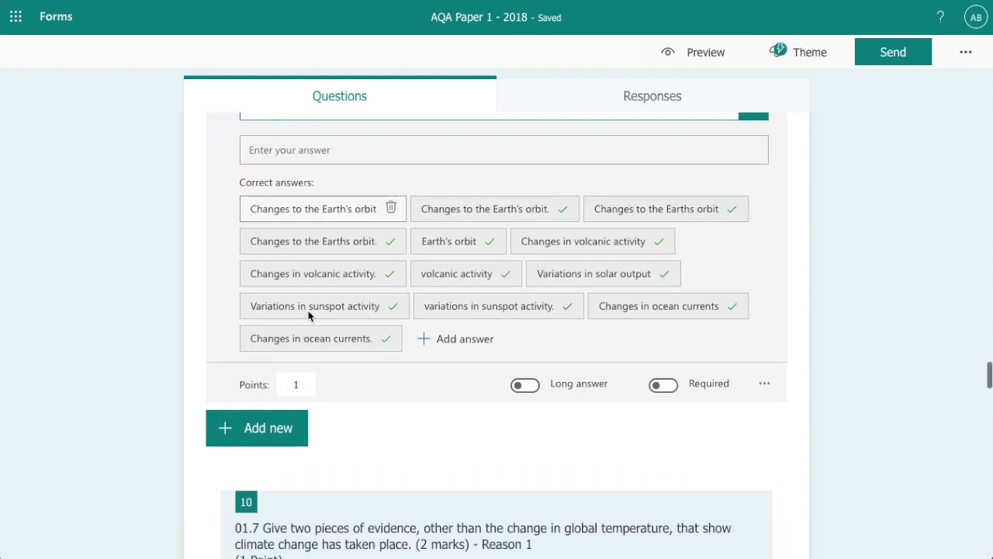
{"action": "scroll", "coordinate": [353, 305], "scroll_direction": "down", "scroll_amount": 4}
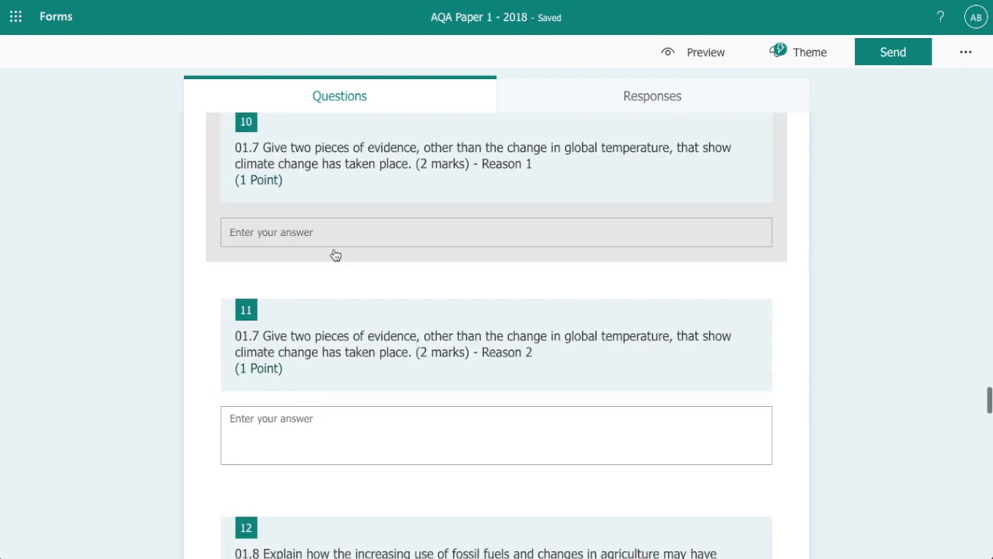
Open question 10's Reason 1 title and start entering a correct answer for it
{"action": "left_click", "coordinate": [328, 220]}
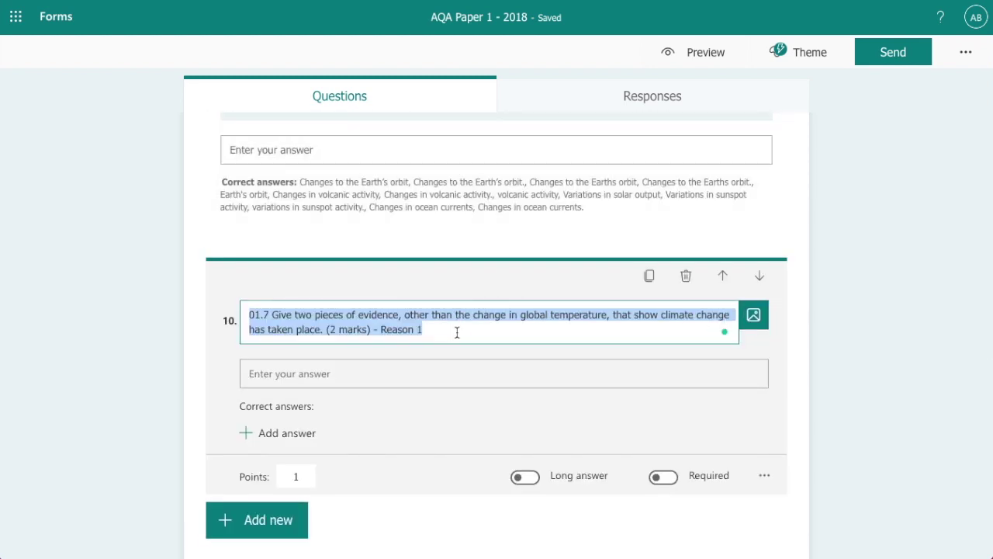
{"action": "left_click", "coordinate": [434, 331]}
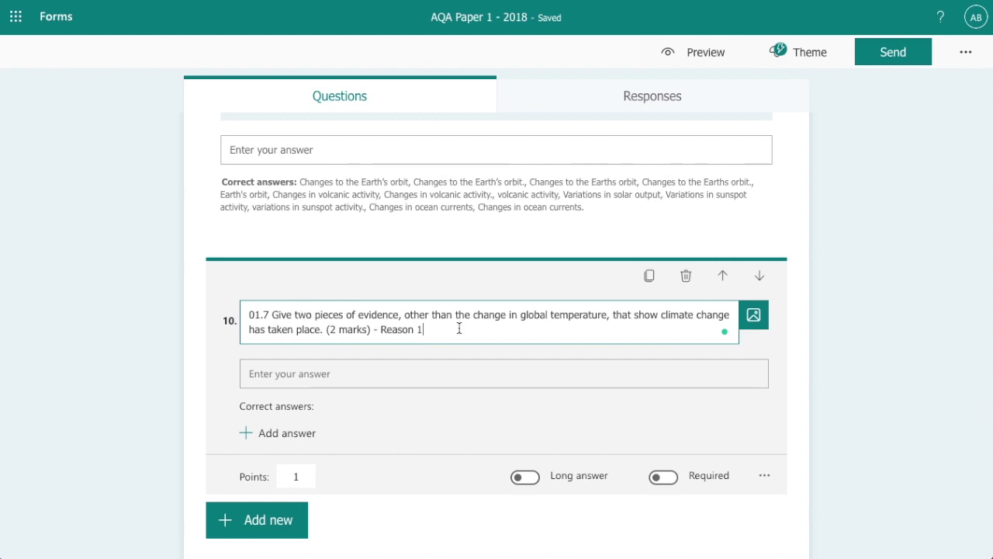
{"action": "scroll", "coordinate": [459, 330], "scroll_direction": "down", "scroll_amount": 3}
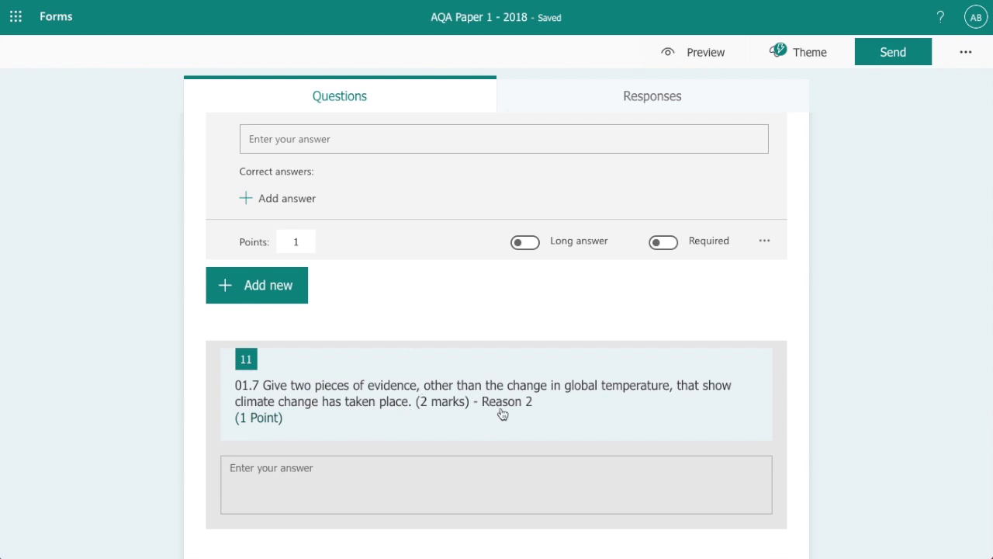
{"action": "scroll", "coordinate": [502, 414], "scroll_direction": "up", "scroll_amount": 2}
{"action": "scroll", "coordinate": [479, 350], "scroll_direction": "down", "scroll_amount": 2}
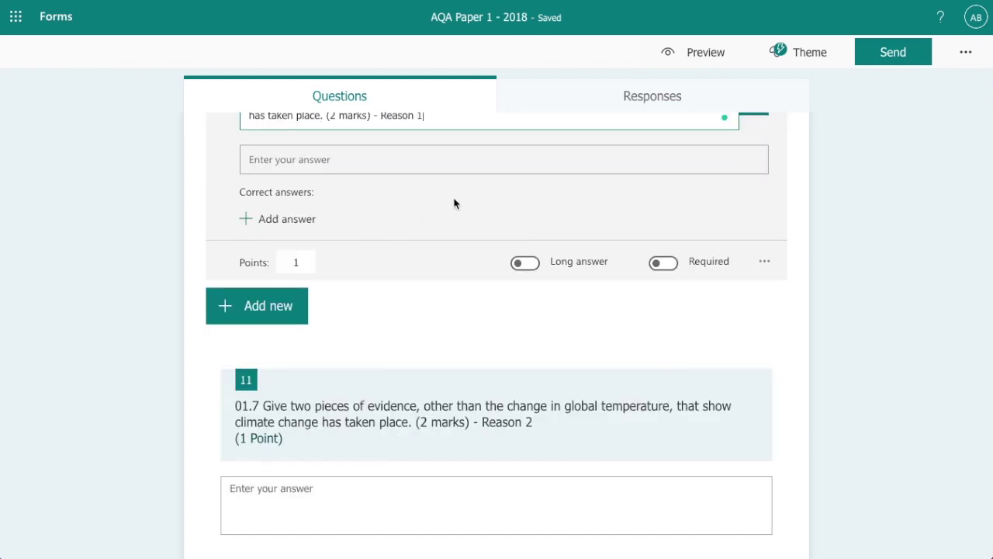
{"action": "scroll", "coordinate": [359, 225], "scroll_direction": "up", "scroll_amount": 1}
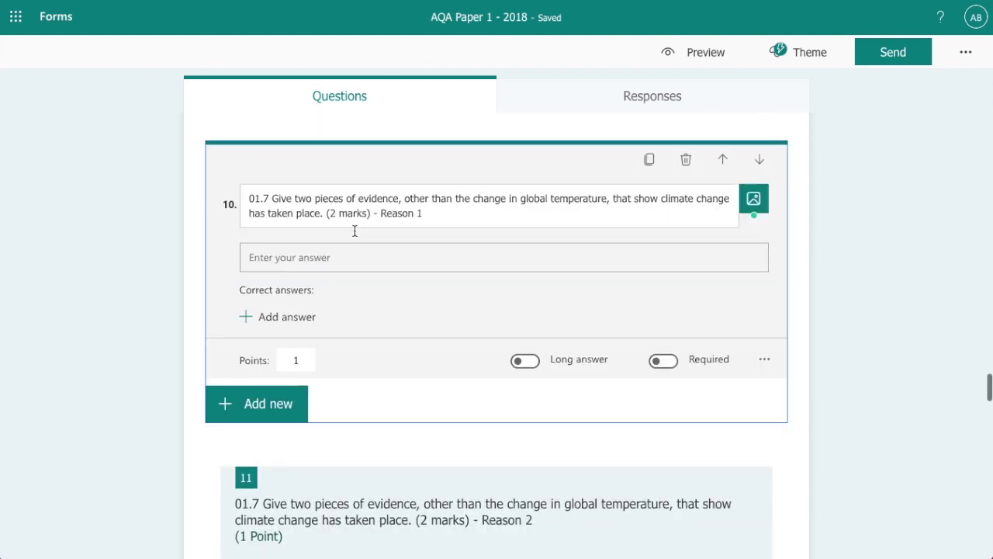
{"action": "left_click", "coordinate": [275, 322]}
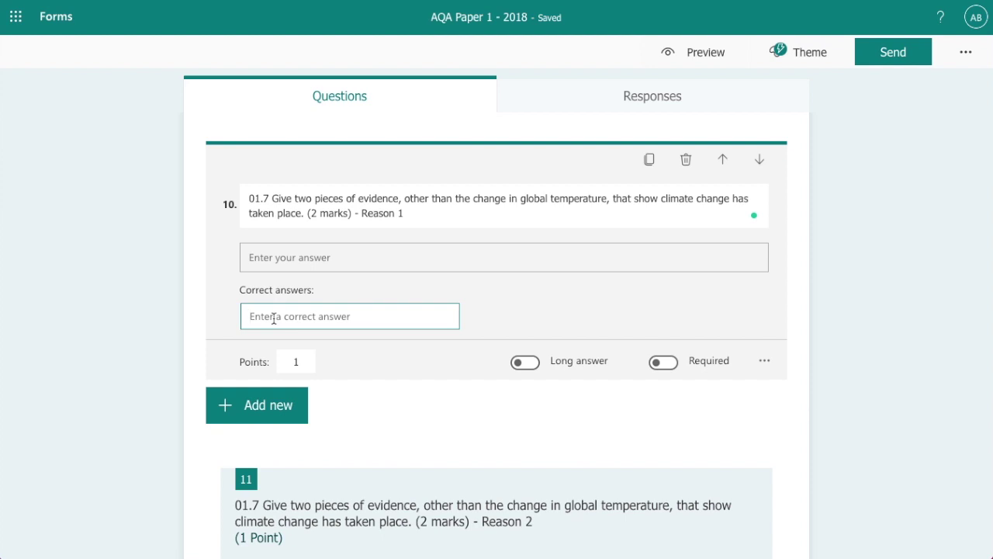
{"action": "scroll", "coordinate": [337, 355], "scroll_direction": "down", "scroll_amount": 6}
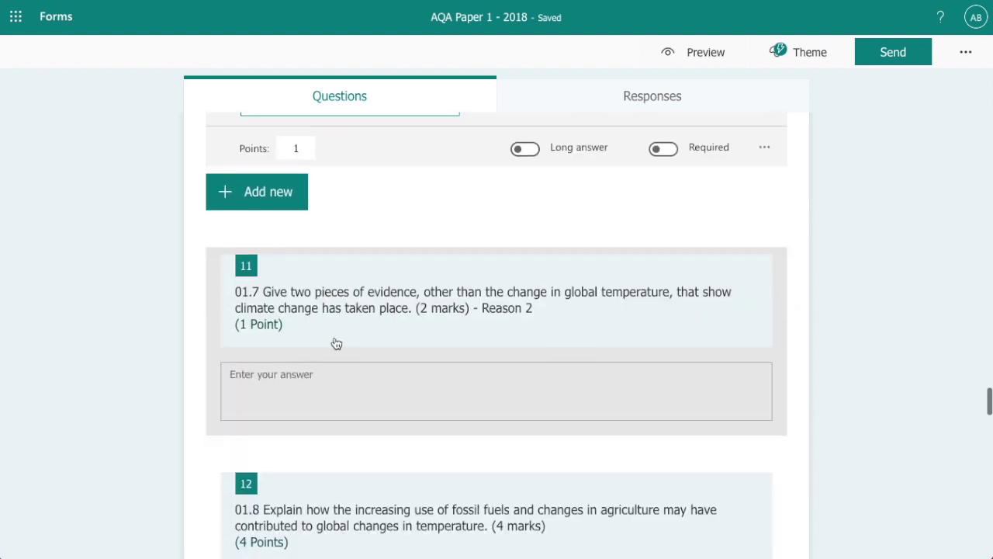
{"action": "scroll", "coordinate": [345, 334], "scroll_direction": "down", "scroll_amount": 2}
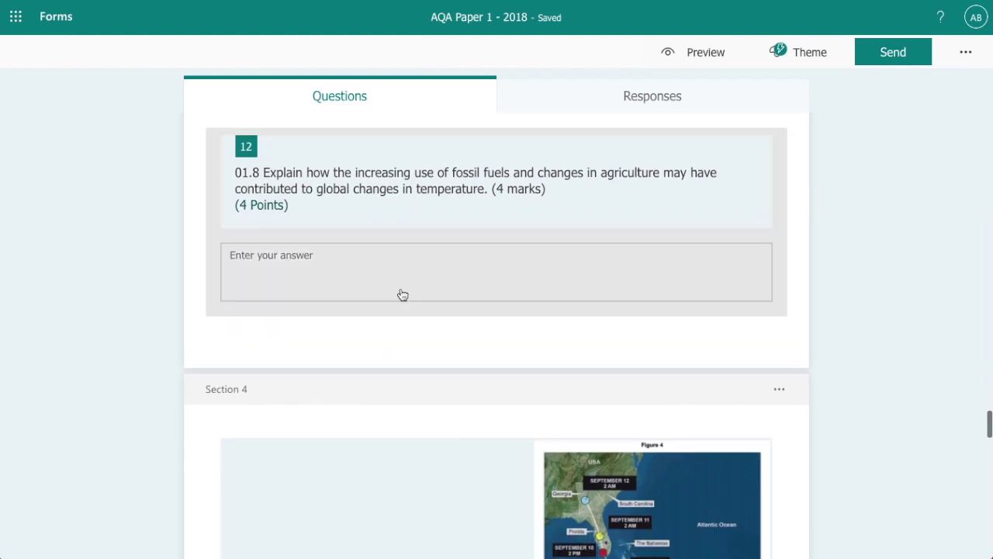
Open question 12, then move on to Section 4's Figure 4 Hurricane Irma map block
{"action": "left_click", "coordinate": [329, 266]}
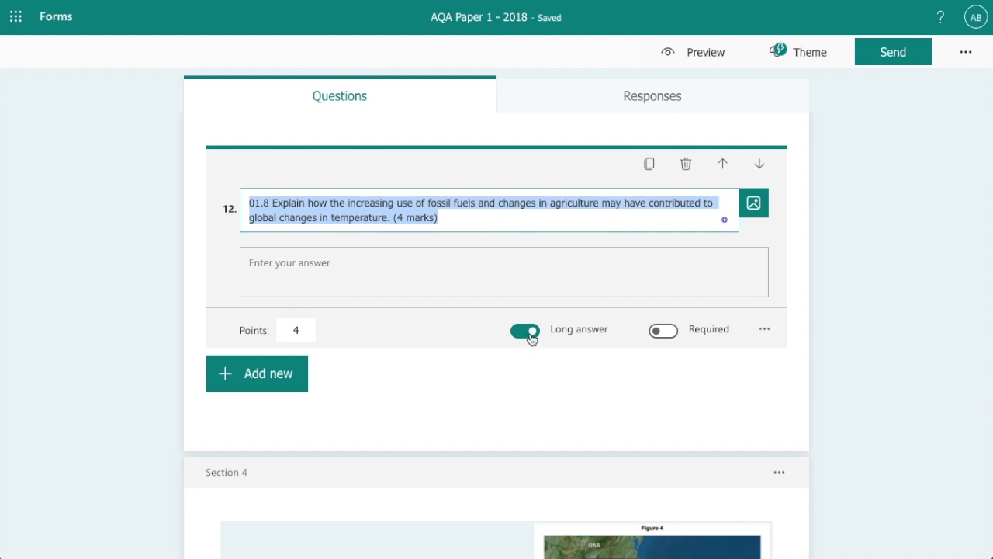
{"action": "scroll", "coordinate": [430, 337], "scroll_direction": "down", "scroll_amount": 6}
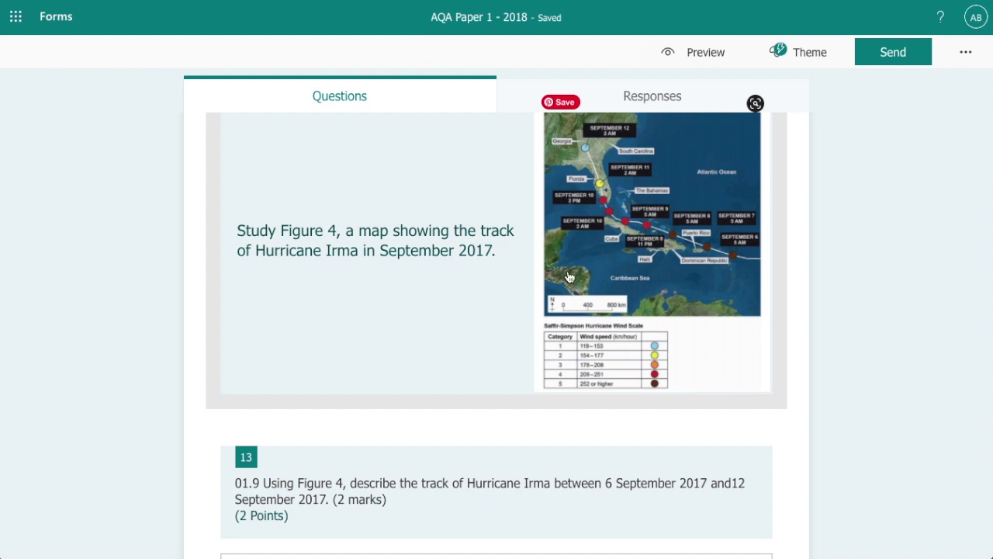
{"action": "left_click", "coordinate": [689, 277]}
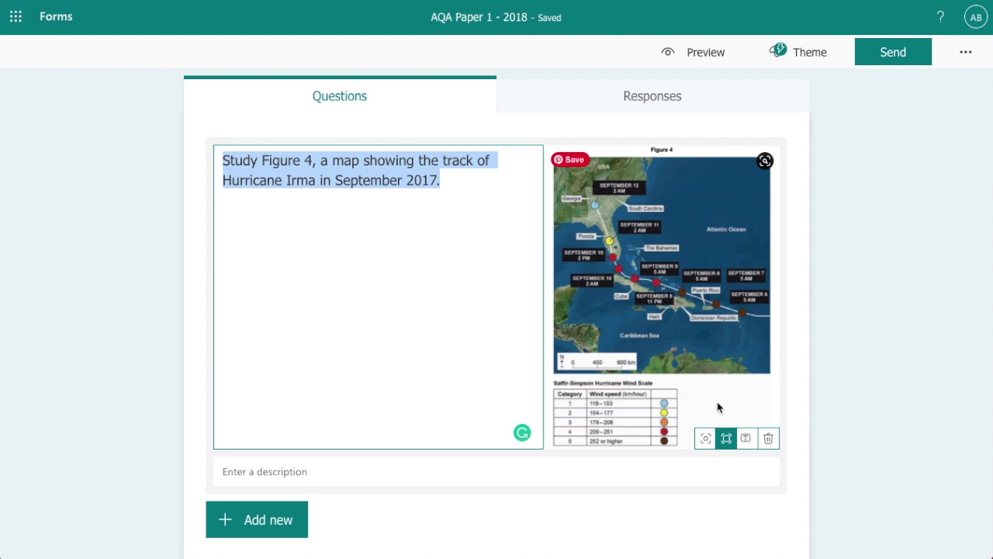
Scroll down to question 13, the 2-point question on Hurricane Irma's track
{"action": "scroll", "coordinate": [680, 383], "scroll_direction": "down", "scroll_amount": 3}
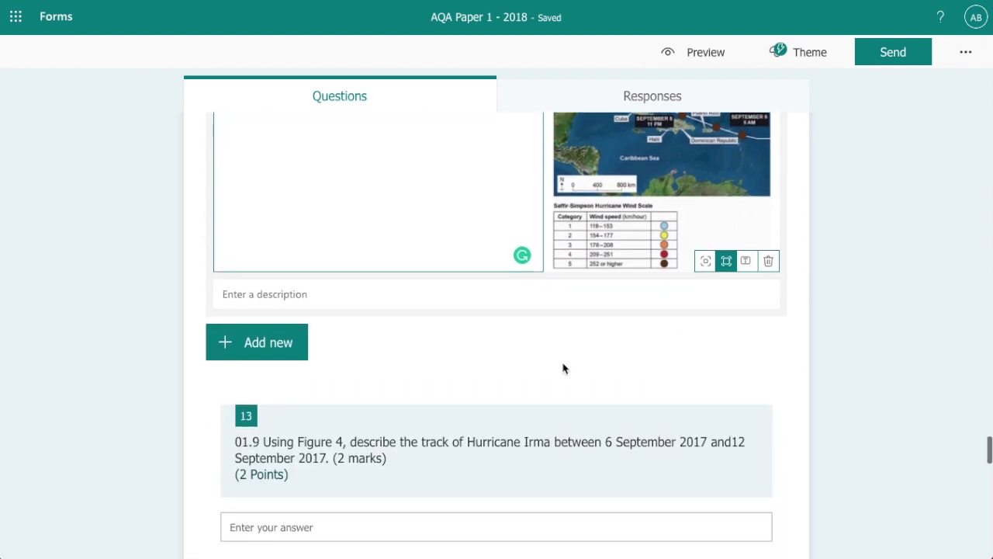
Open question 13 to check its settings, then close its editing view
{"action": "scroll", "coordinate": [563, 367], "scroll_direction": "down", "scroll_amount": 4}
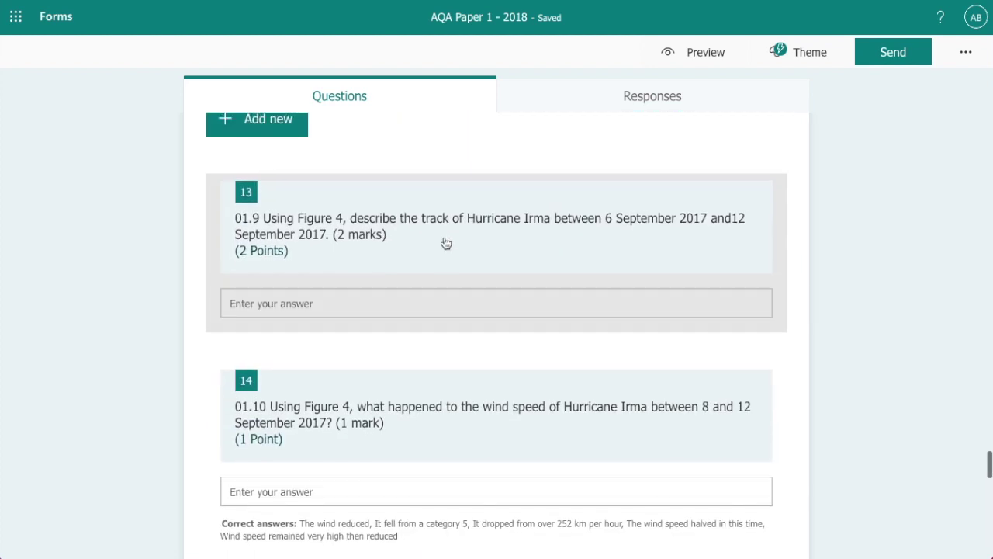
{"action": "left_click", "coordinate": [400, 241]}
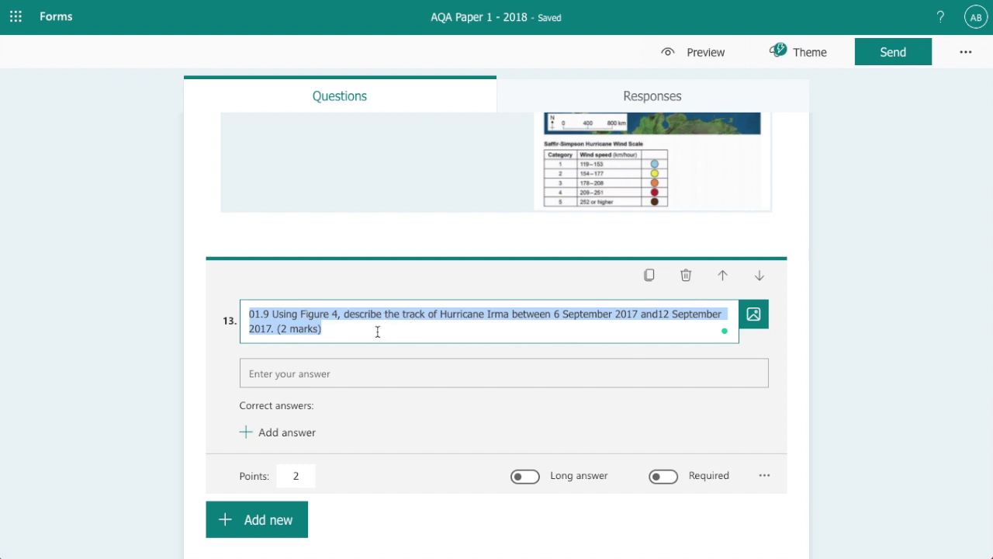
{"action": "scroll", "coordinate": [394, 398], "scroll_direction": "down", "scroll_amount": 3}
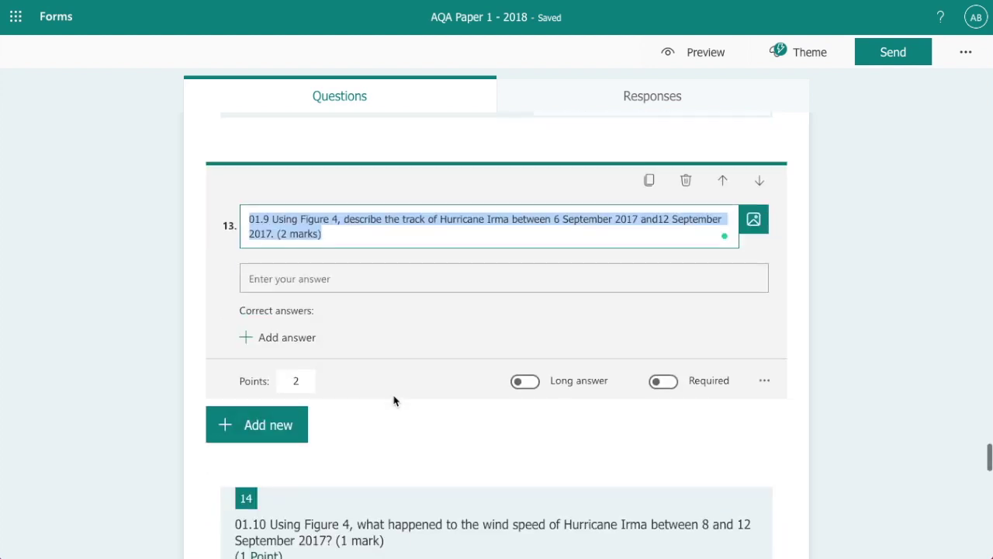
{"action": "left_click", "coordinate": [394, 400]}
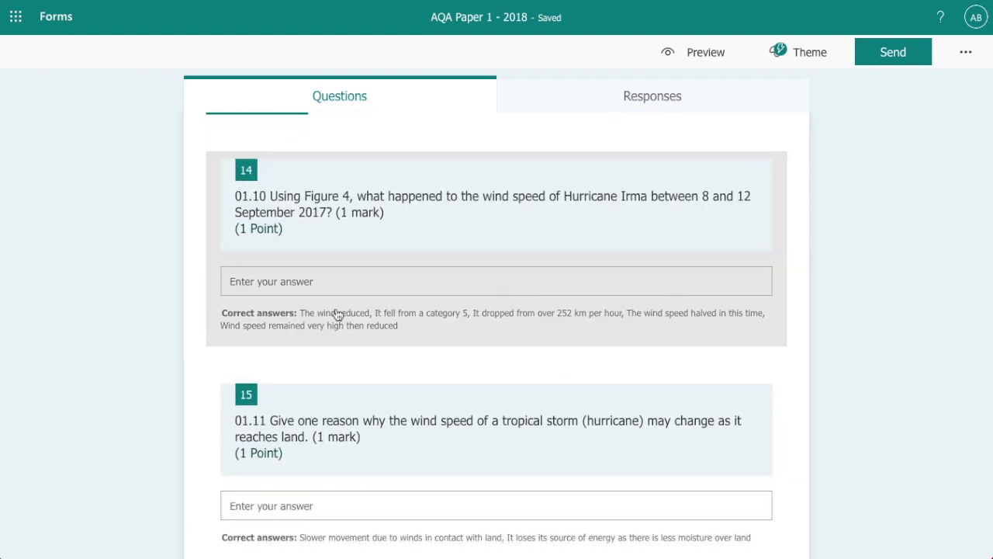
Show question 14's five accepted correct answers worth 1 point
{"action": "left_click", "coordinate": [349, 322]}
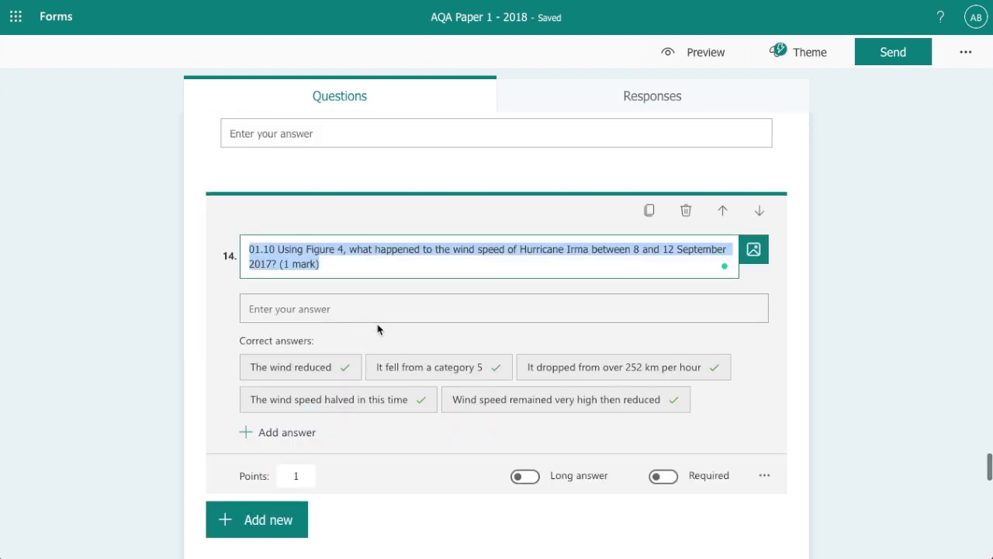
{"action": "scroll", "coordinate": [394, 321], "scroll_direction": "down", "scroll_amount": 1}
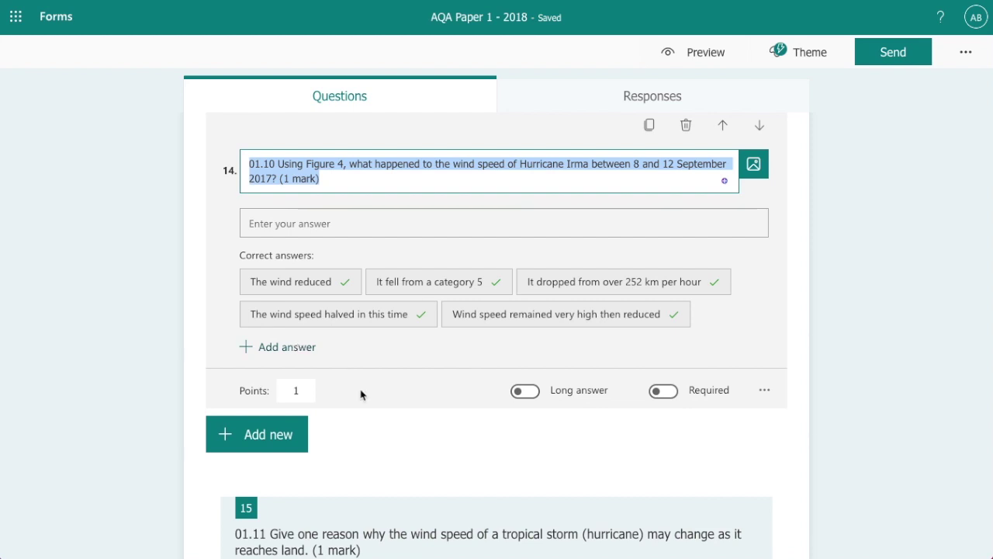
{"action": "scroll", "coordinate": [399, 396], "scroll_direction": "down", "scroll_amount": 1}
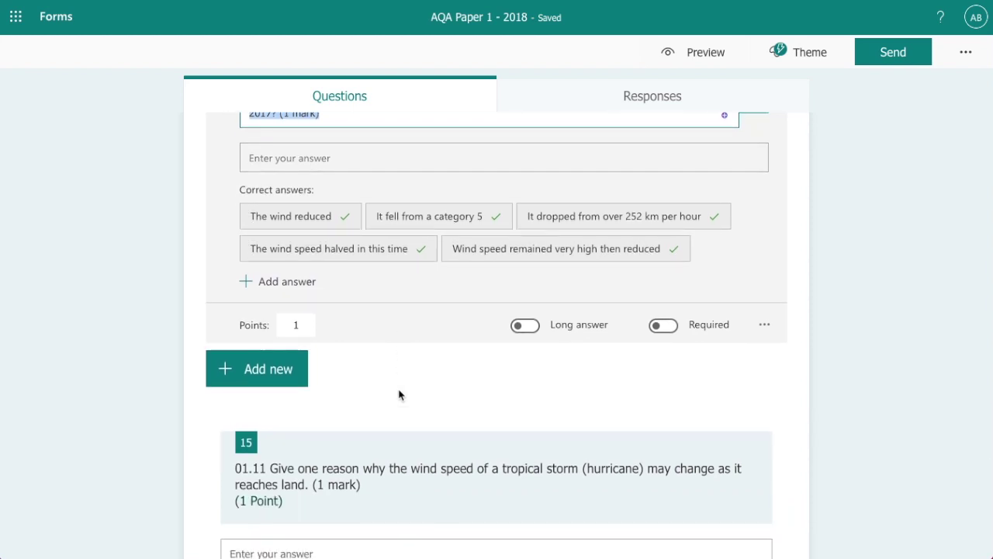
{"action": "scroll", "coordinate": [399, 392], "scroll_direction": "down", "scroll_amount": 4}
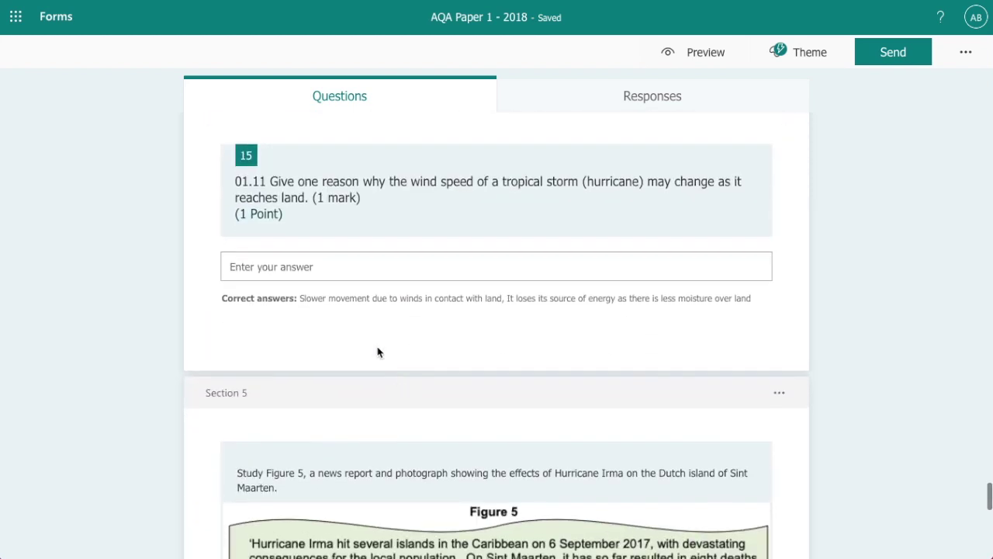
Review question 15's two accepted wind-speed answers worth 1 point
{"action": "left_click", "coordinate": [348, 265]}
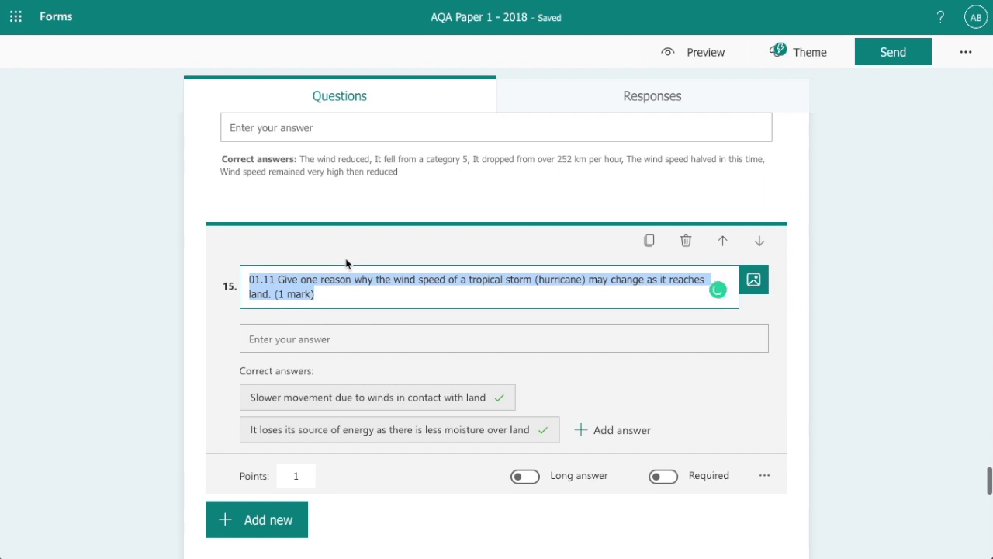
{"action": "scroll", "coordinate": [533, 313], "scroll_direction": "down", "scroll_amount": 1}
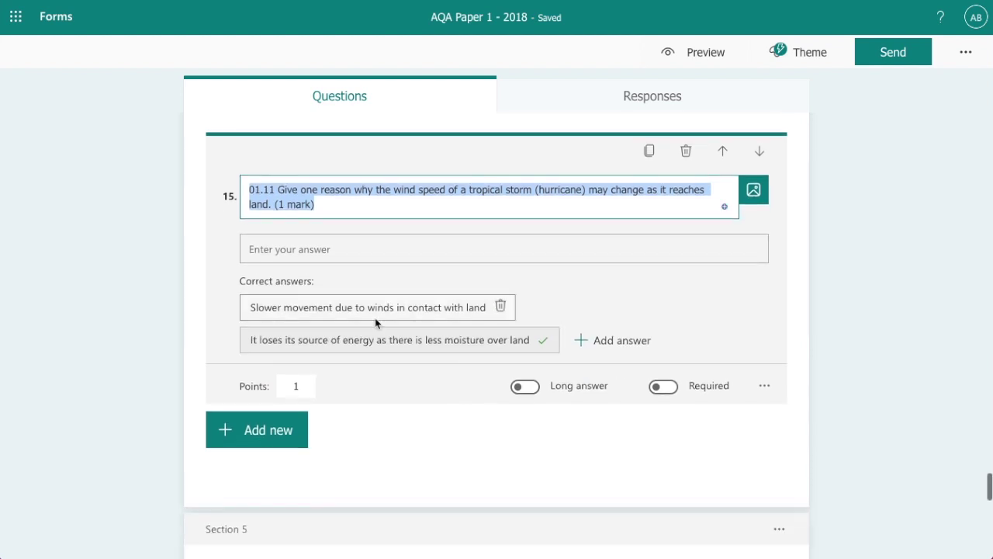
{"action": "scroll", "coordinate": [388, 317], "scroll_direction": "down", "scroll_amount": 10}
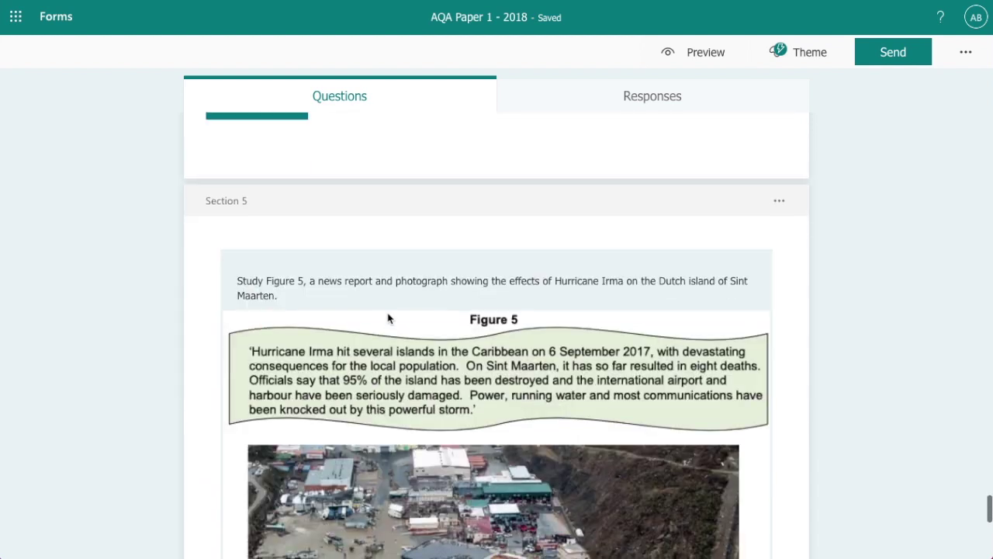
{"action": "scroll", "coordinate": [389, 318], "scroll_direction": "down", "scroll_amount": 2}
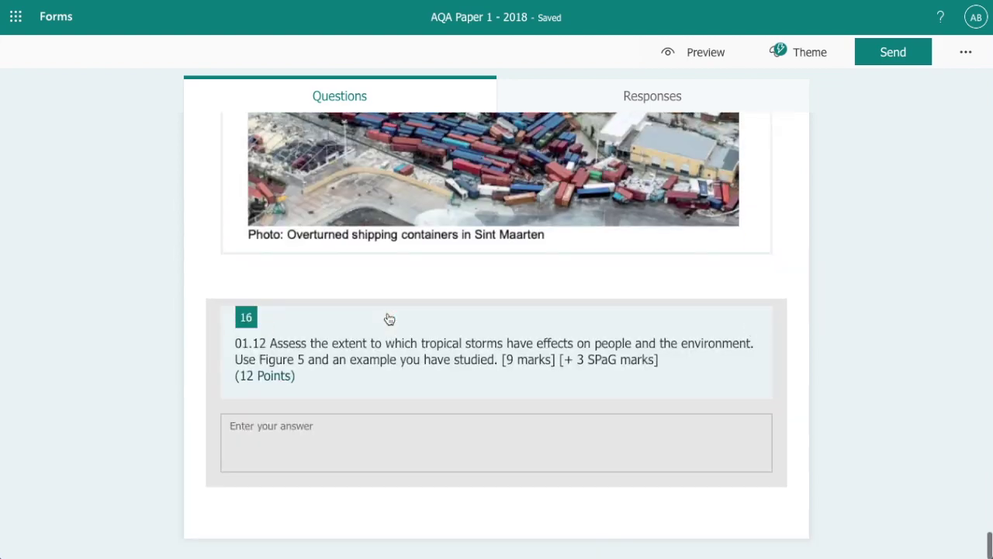
{"action": "scroll", "coordinate": [392, 311], "scroll_direction": "up", "scroll_amount": 1}
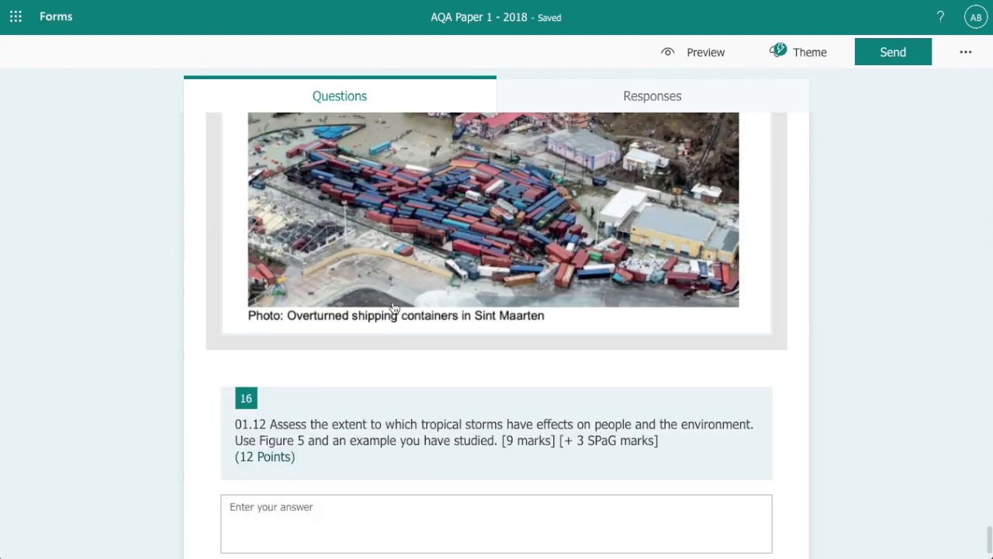
{"action": "scroll", "coordinate": [394, 308], "scroll_direction": "up", "scroll_amount": 4}
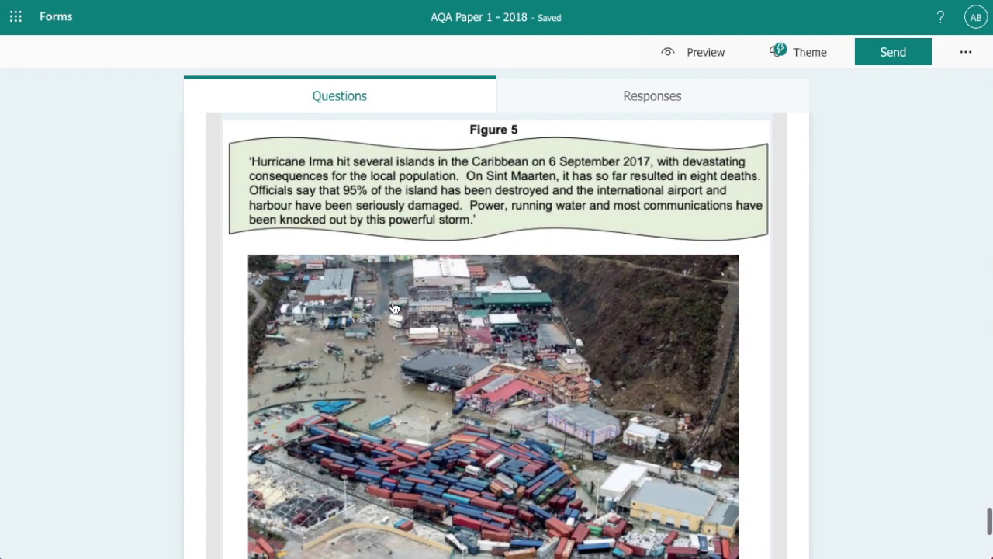
{"action": "scroll", "coordinate": [394, 308], "scroll_direction": "up", "scroll_amount": 2}
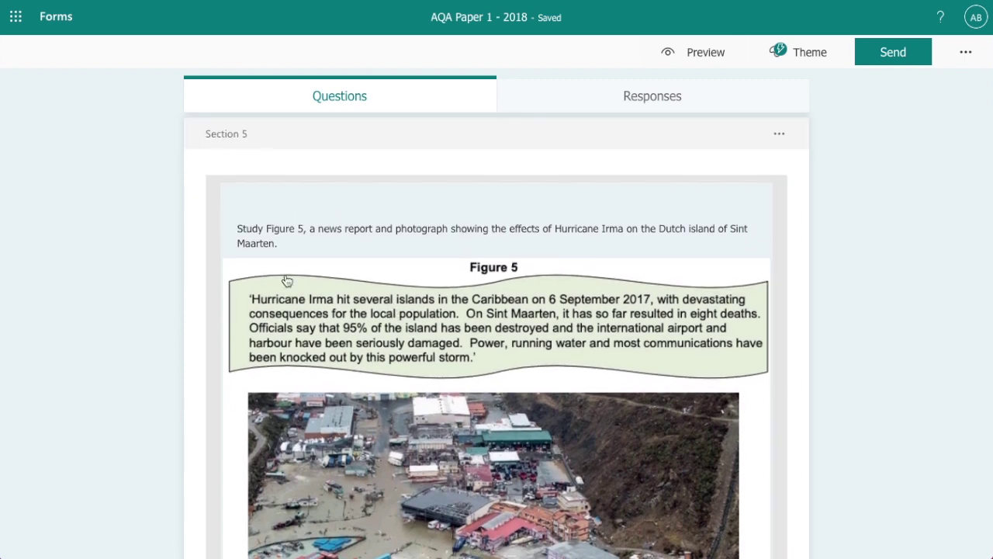
{"action": "scroll", "coordinate": [501, 333], "scroll_direction": "down", "scroll_amount": 3}
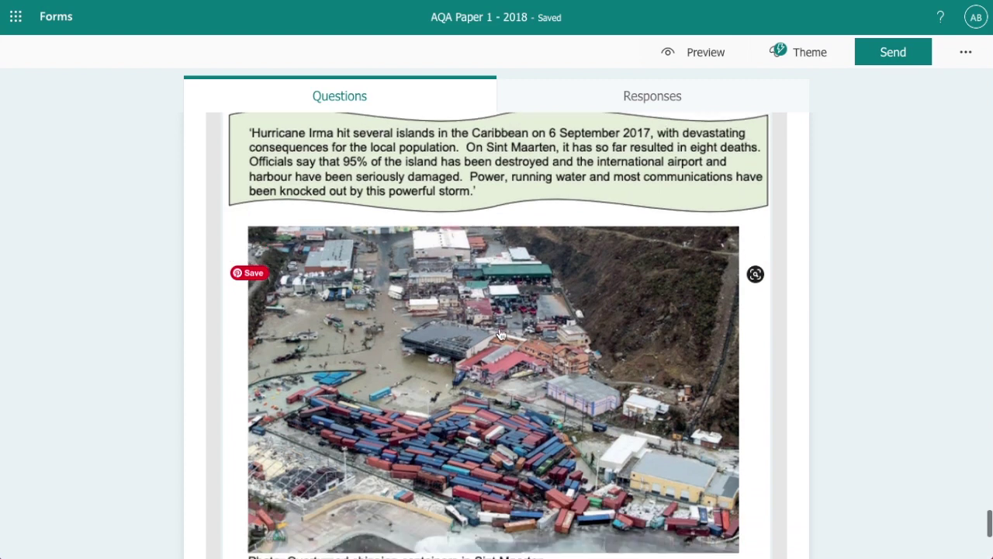
{"action": "scroll", "coordinate": [500, 333], "scroll_direction": "down", "scroll_amount": 5}
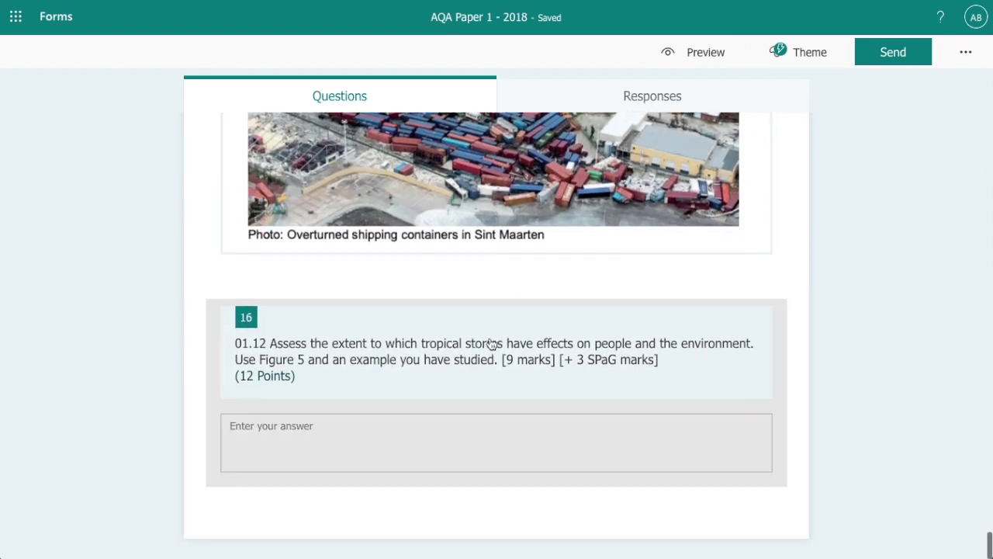
Check question 16's points and length, then return to the 33-point quiz top
{"action": "left_click", "coordinate": [326, 385]}
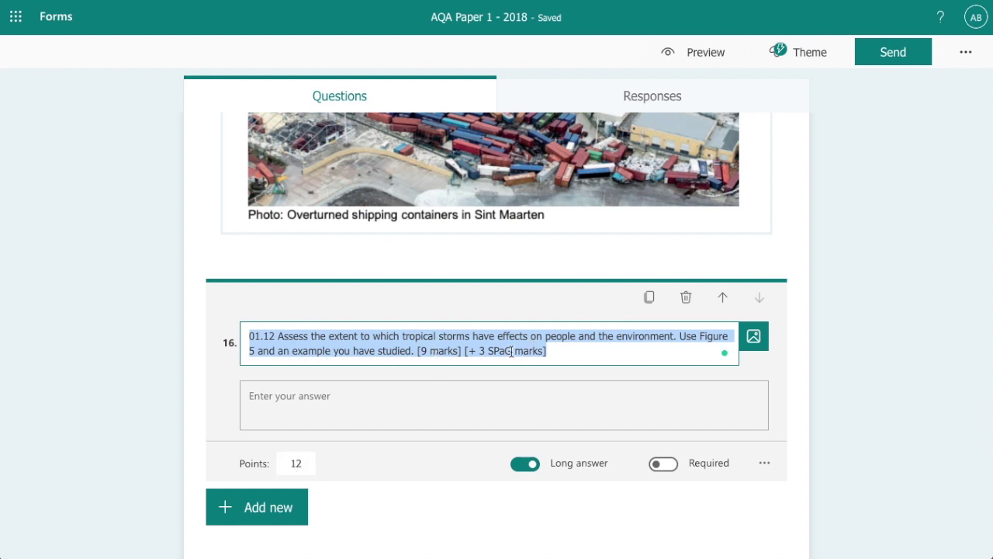
{"action": "scroll", "coordinate": [447, 375], "scroll_direction": "up", "scroll_amount": 10}
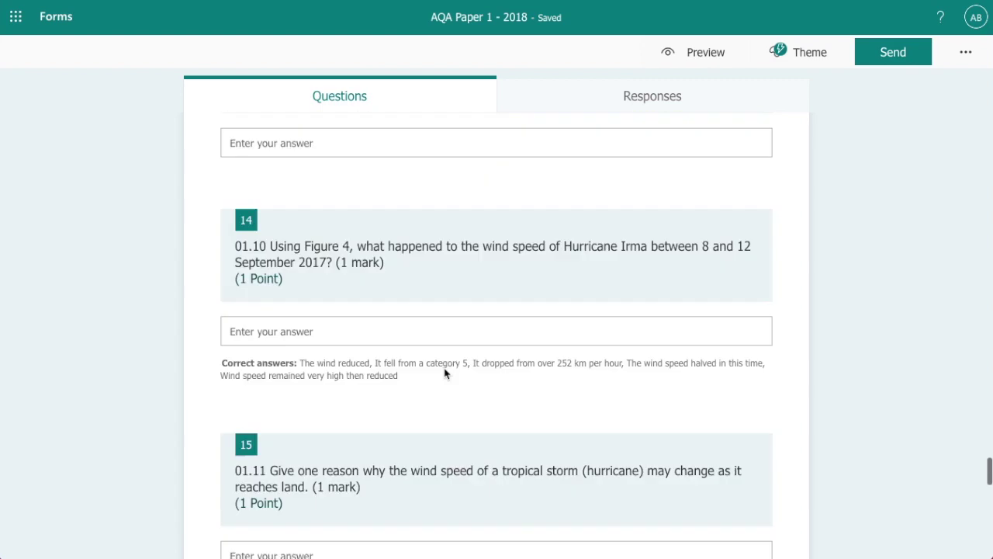
{"action": "scroll", "coordinate": [446, 375], "scroll_direction": "up", "scroll_amount": 15}
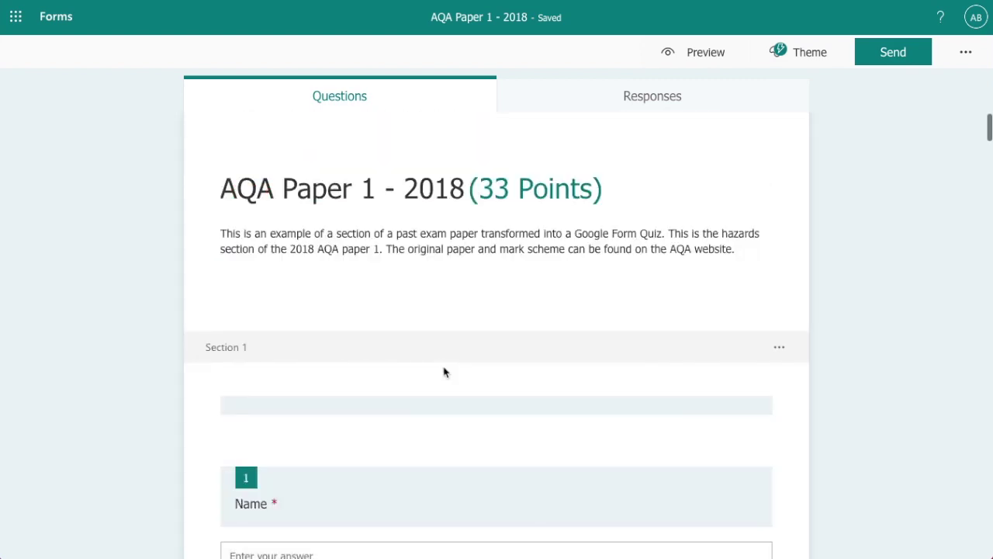
Copy both the anyone-can-respond link and the share-as-template link from Send
{"action": "left_click", "coordinate": [893, 54]}
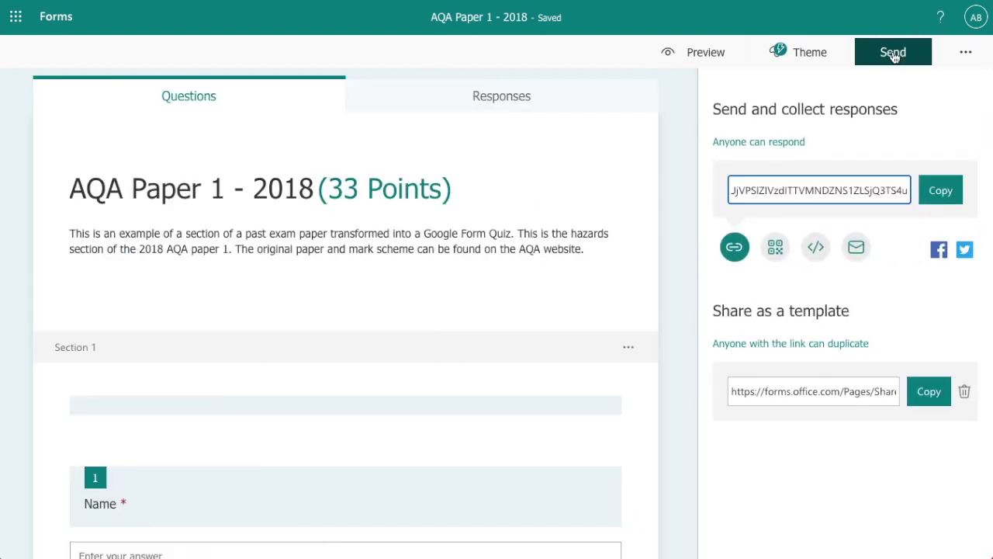
{"action": "left_click", "coordinate": [940, 192]}
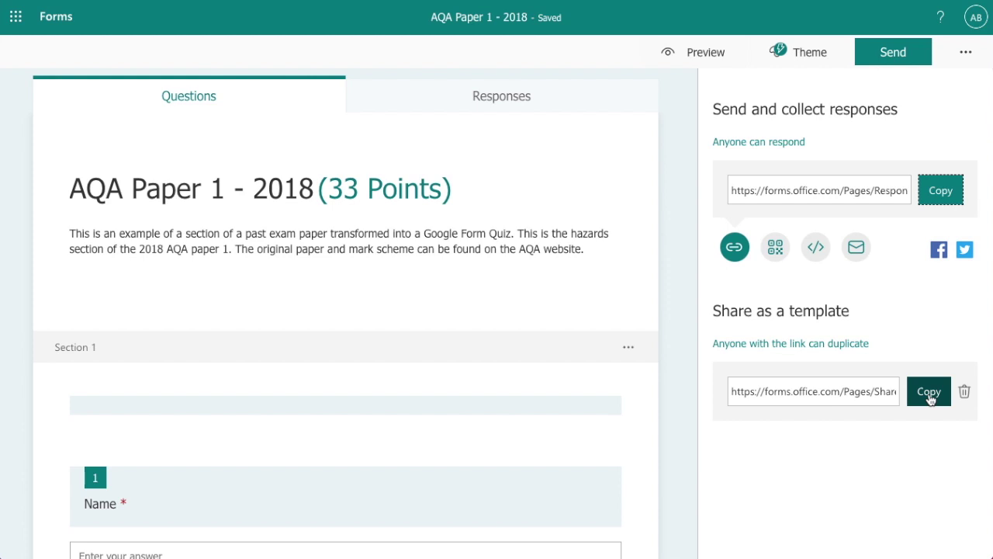
{"action": "left_click", "coordinate": [929, 396]}
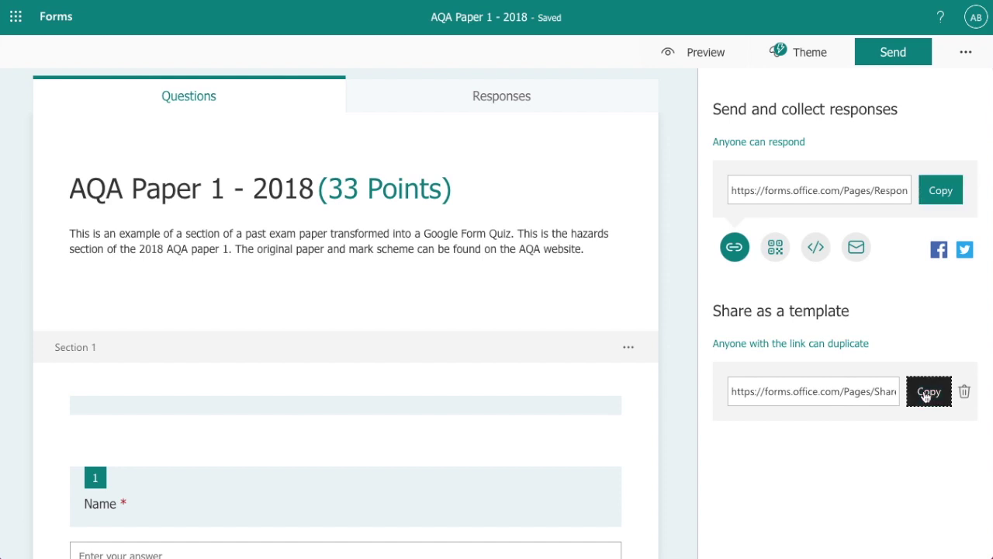